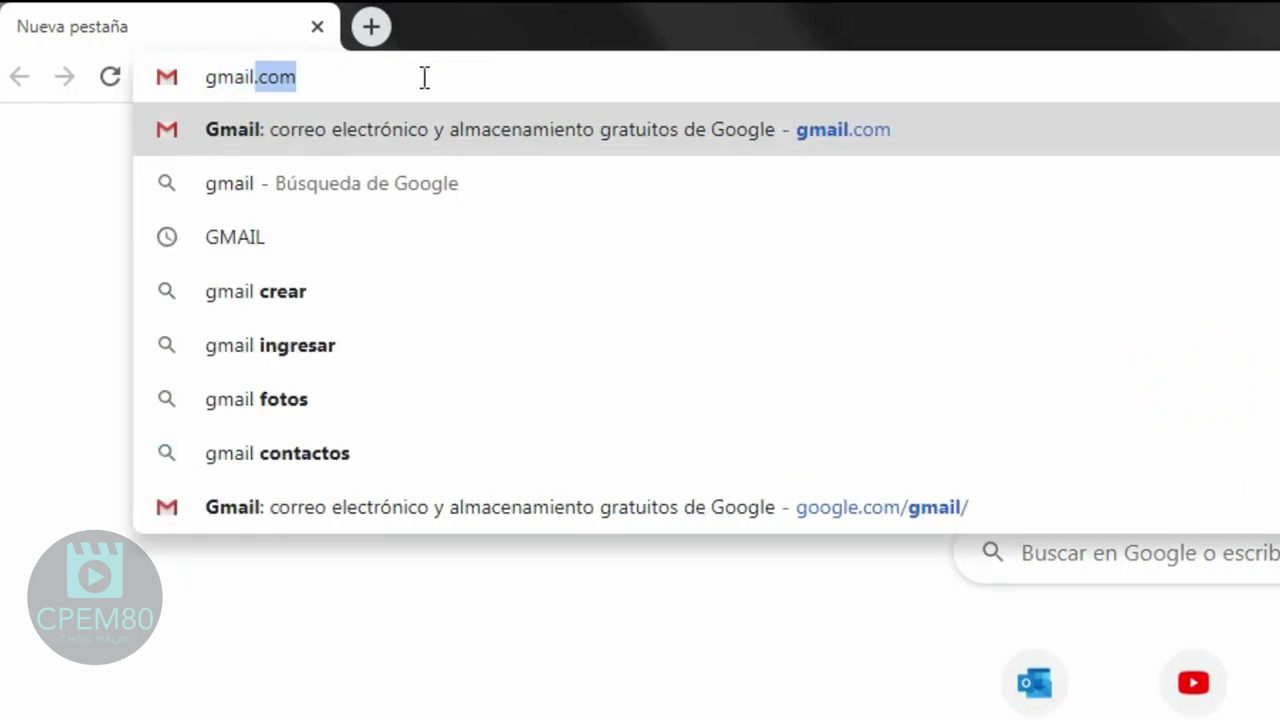
Step: Load gmail.com and start creating a new Google account with Crear una cuenta
{"action": "type", "text": ".com"}
{"action": "key", "text": "Return"}
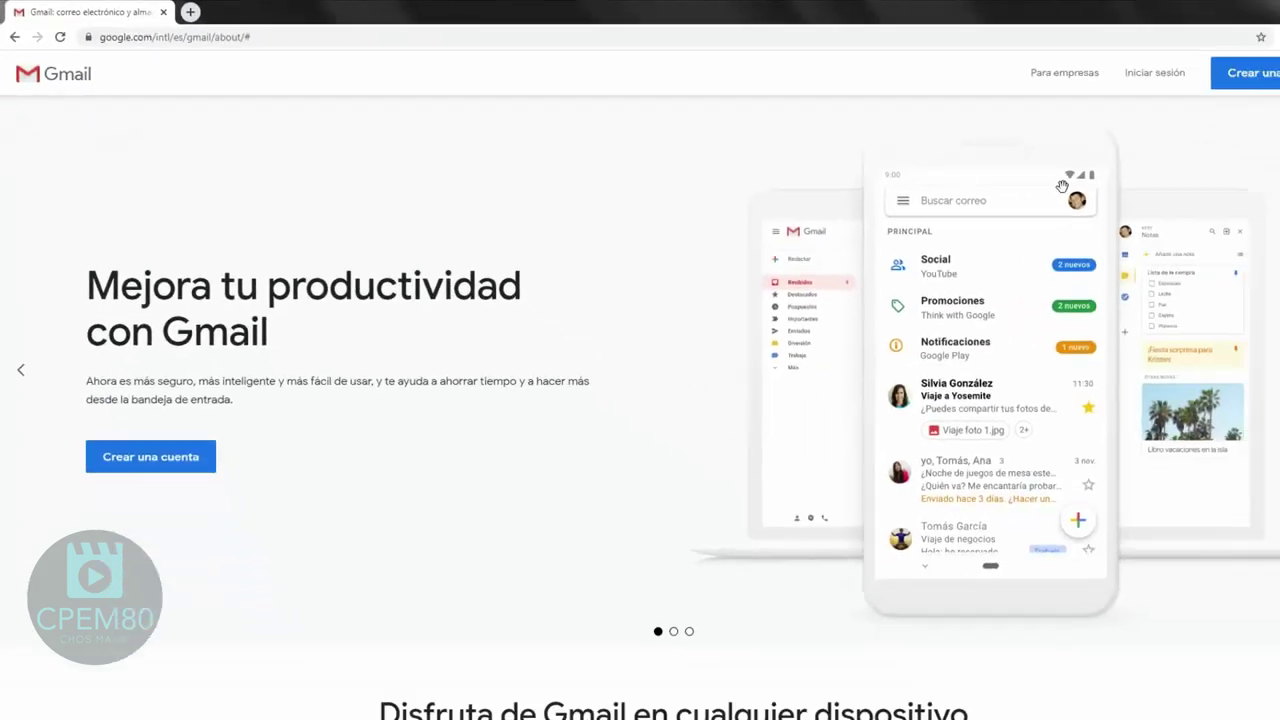
{"action": "left_click", "coordinate": [1250, 73]}
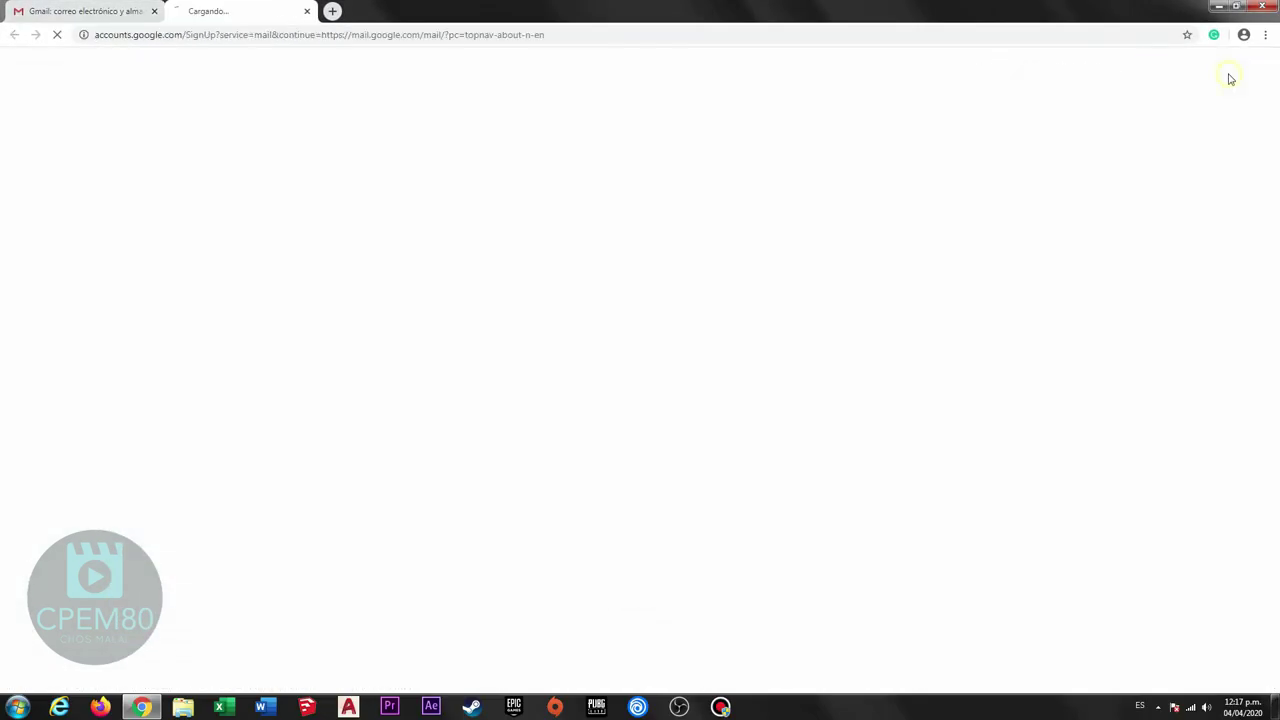
Step: Fill in the first name, surname and desired Gmail username
{"action": "left_click", "coordinate": [445, 325]}
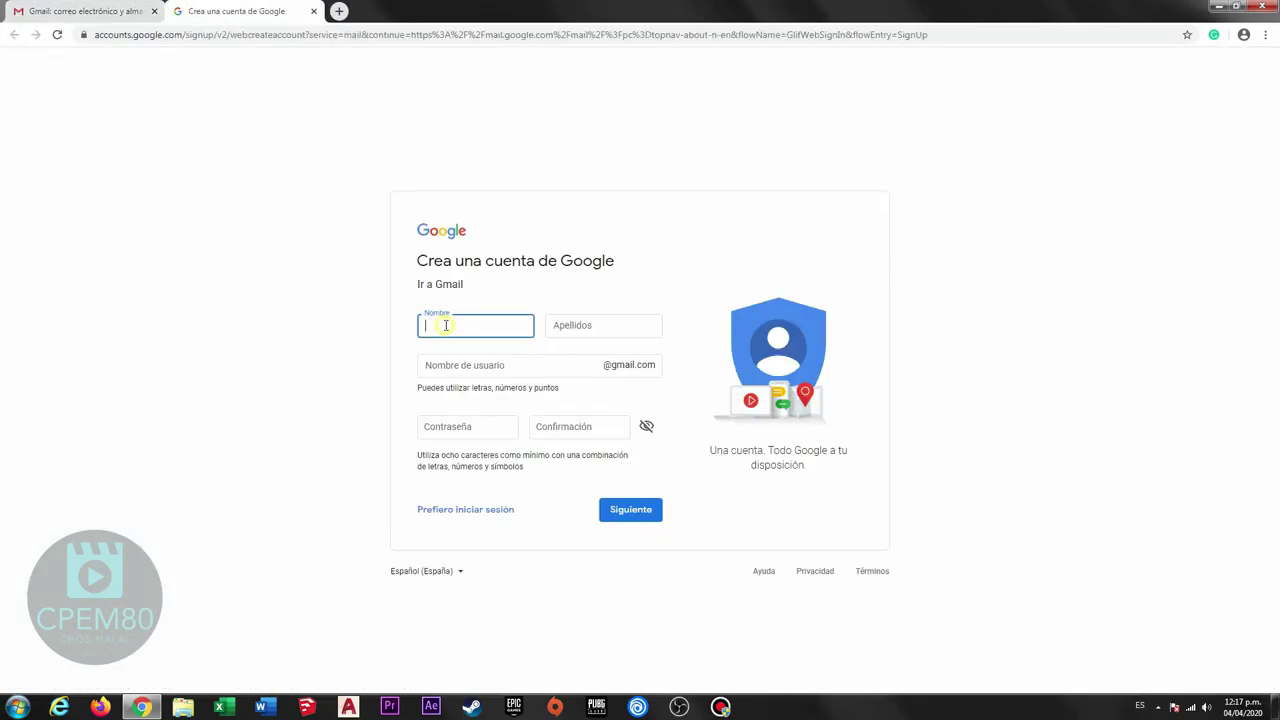
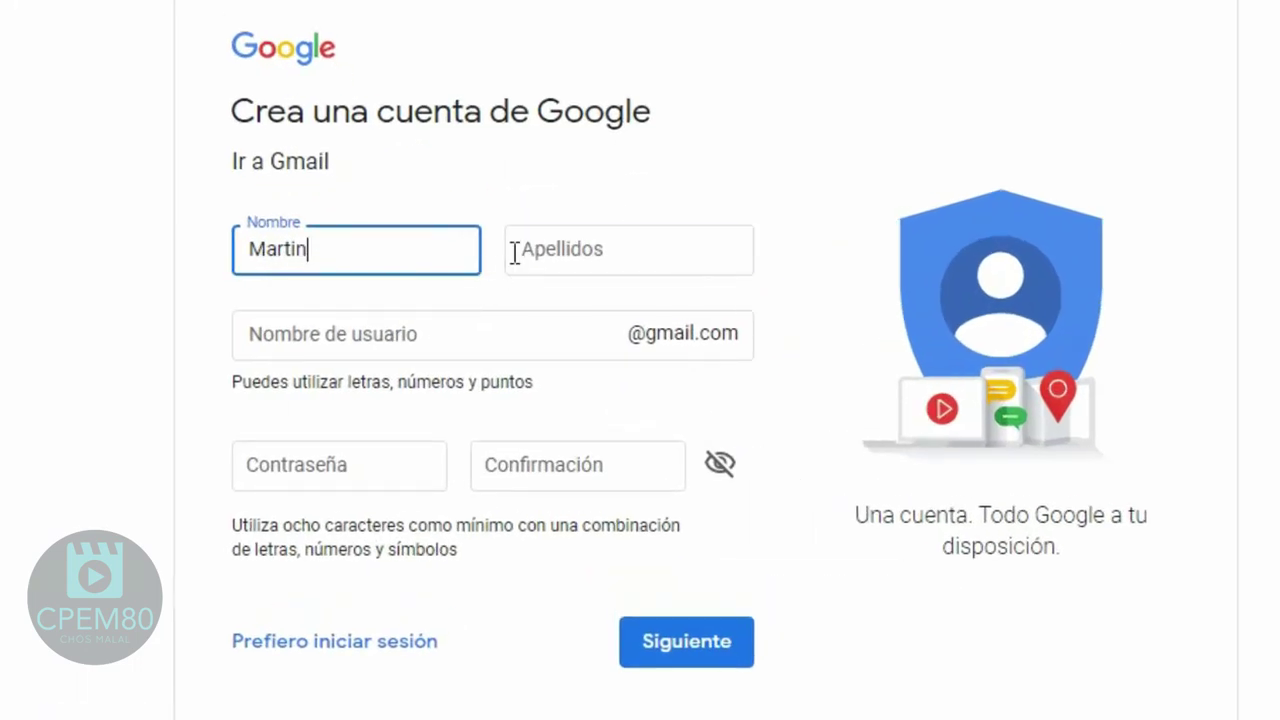
{"action": "left_click", "coordinate": [528, 282]}
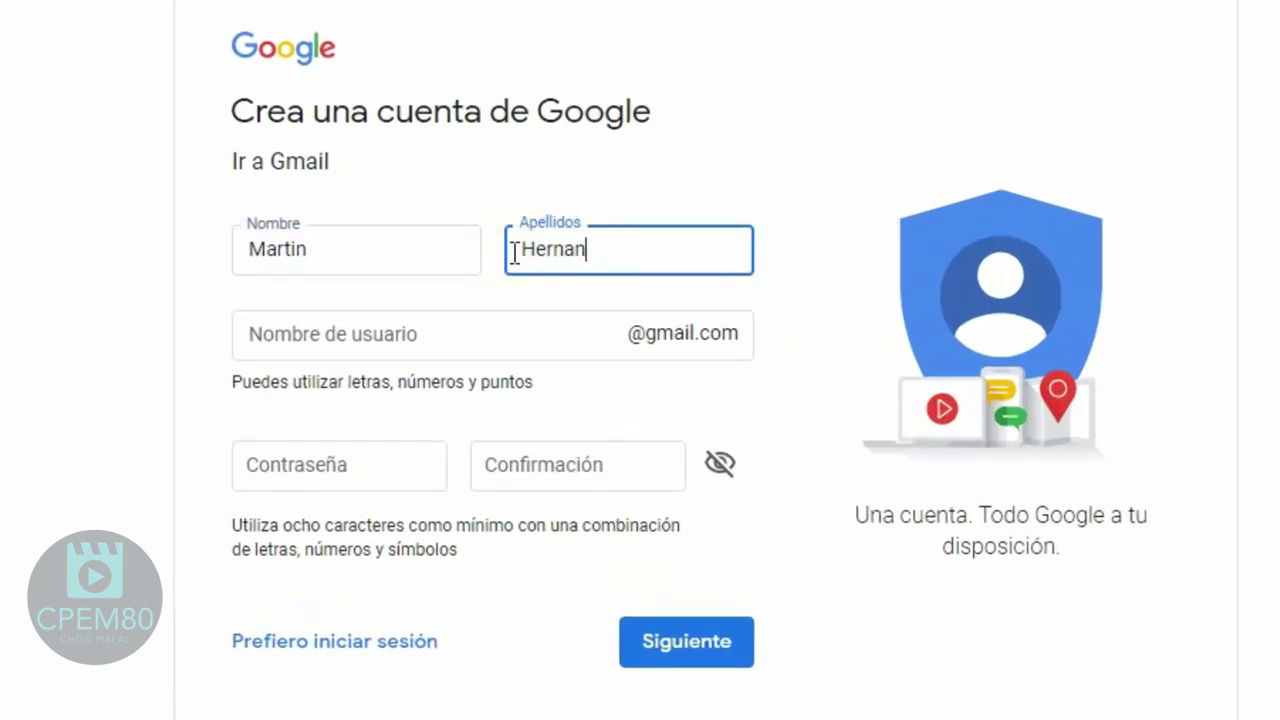
{"action": "left_click", "coordinate": [301, 339]}
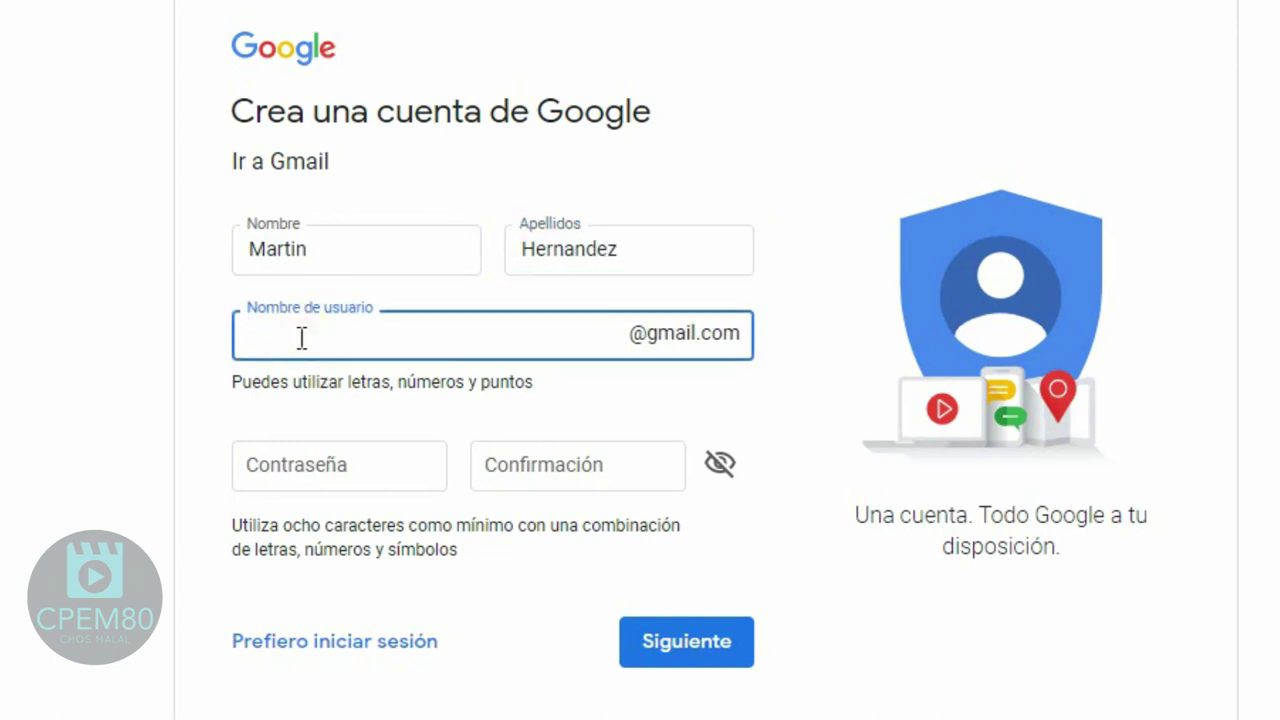
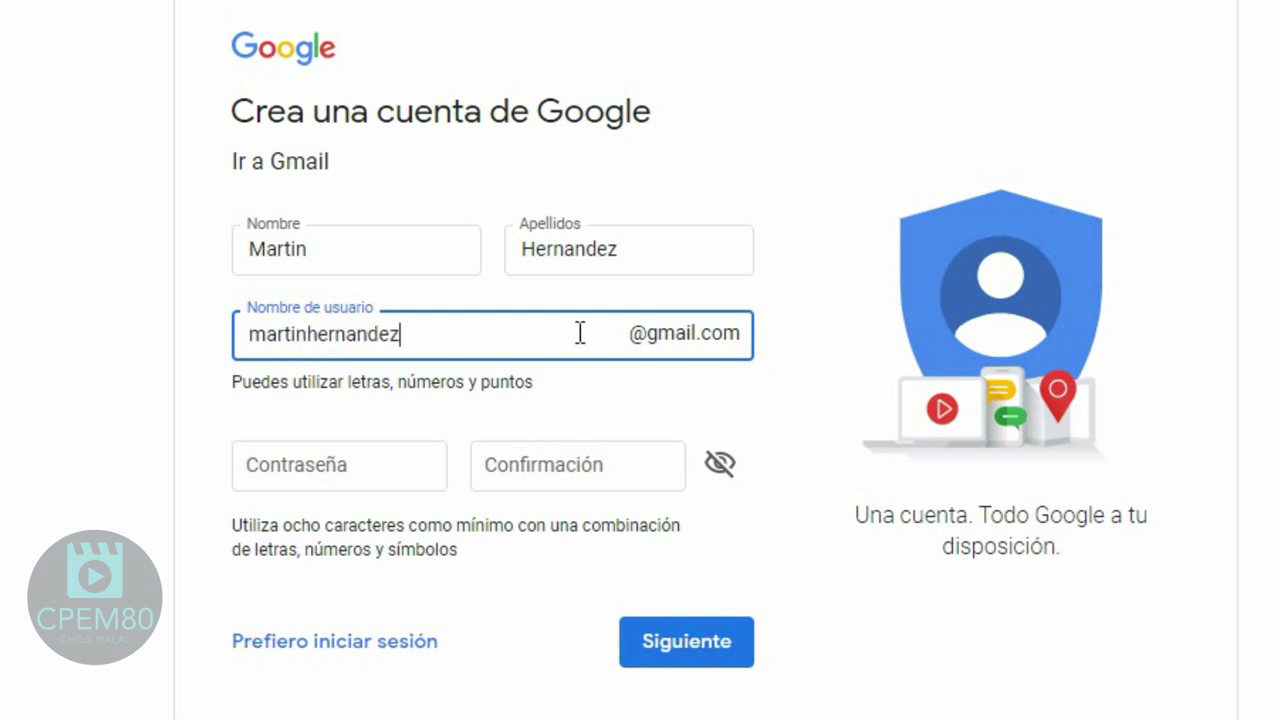
{"action": "left_click", "coordinate": [346, 470]}
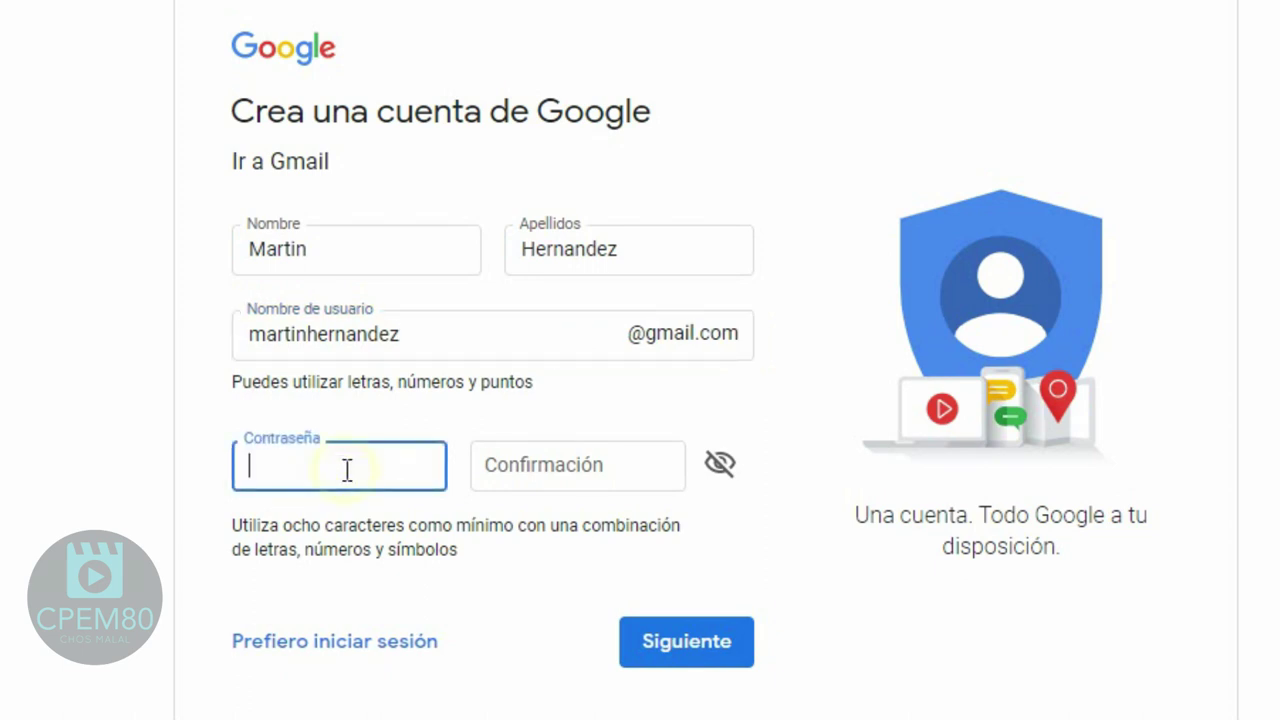
{"action": "left_click", "coordinate": [580, 333]}
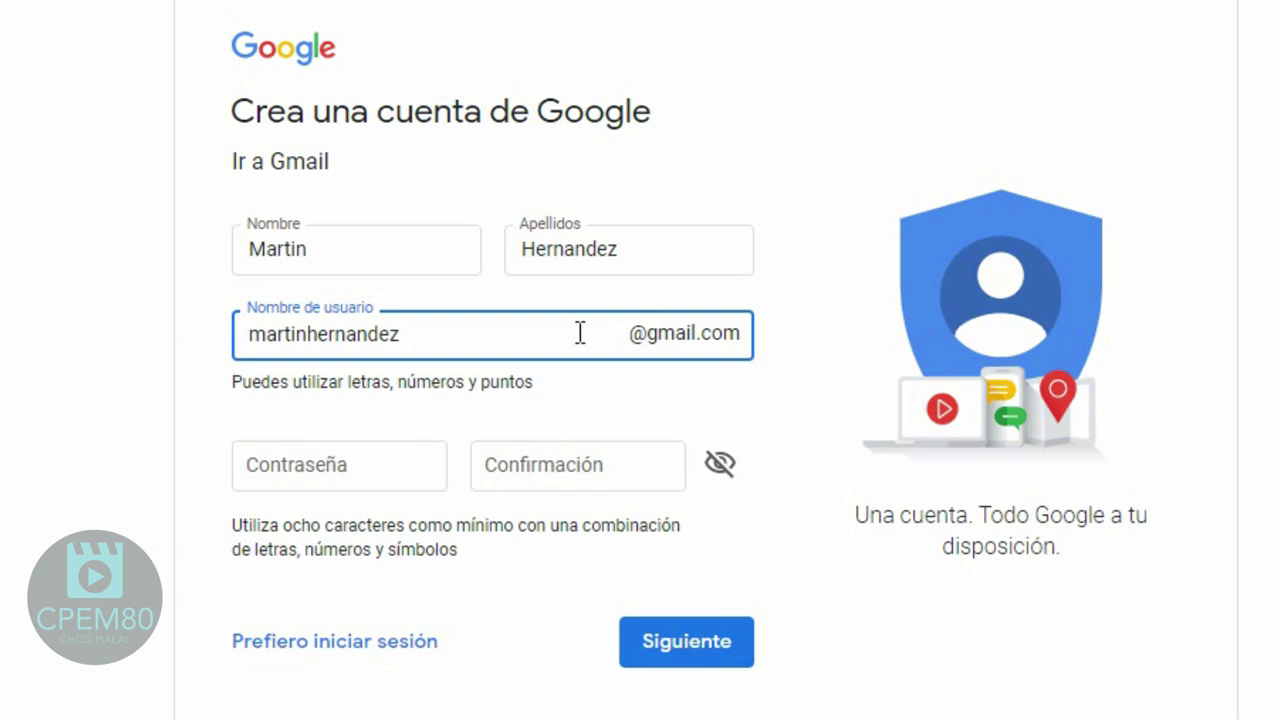
Step: Enter the eight-character account password and its confirmation
{"action": "left_click", "coordinate": [346, 469]}
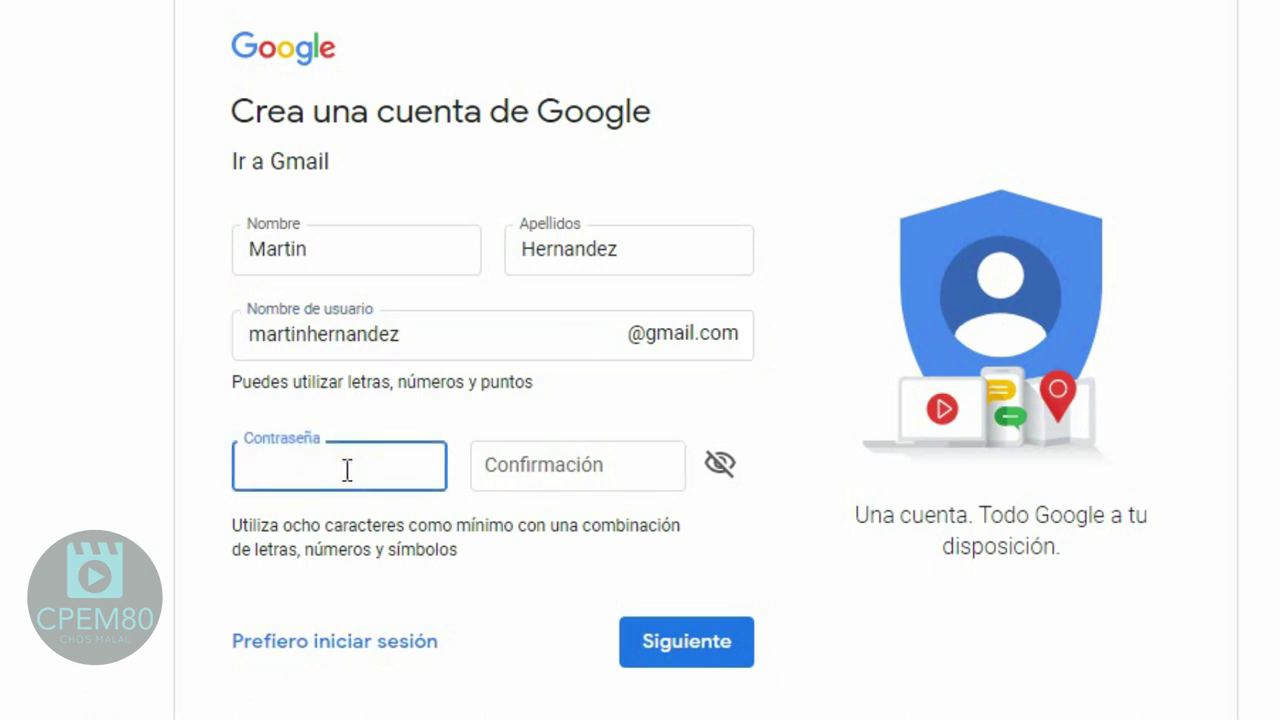
{"action": "type", "text": "••••••••"}
{"action": "left_click", "coordinate": [508, 478]}
{"action": "type", "text": "••"}
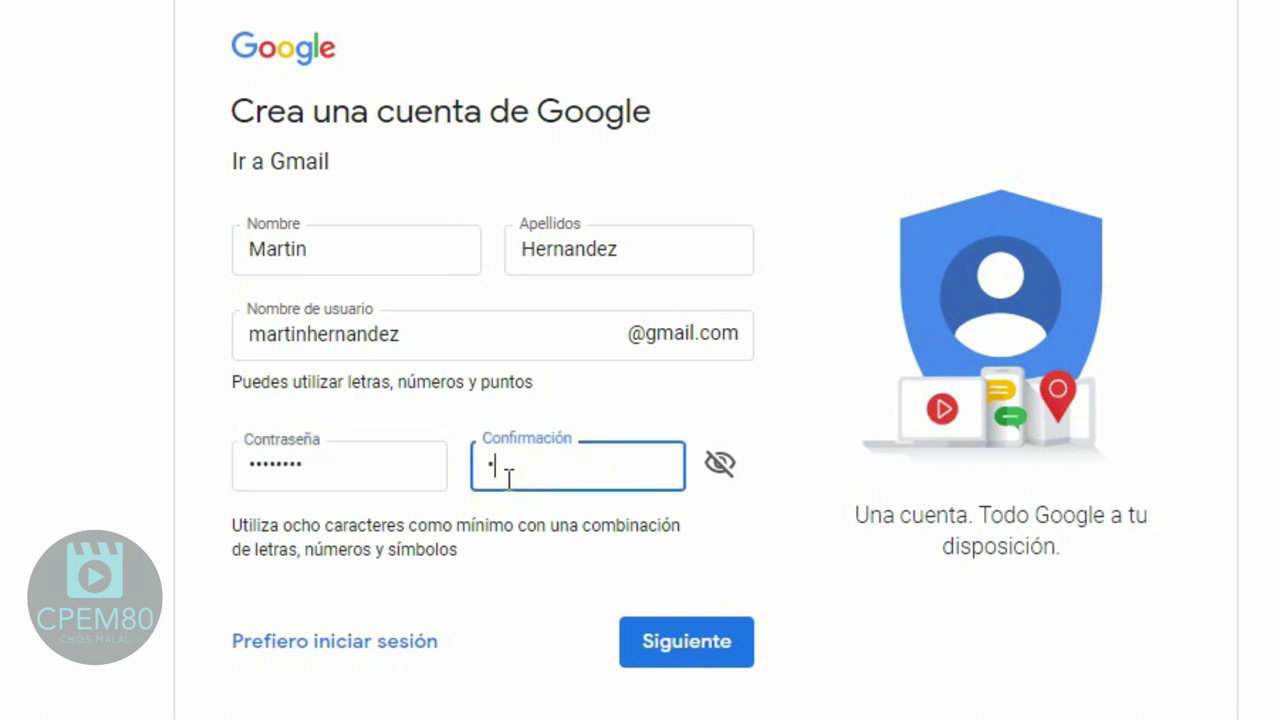
{"action": "type", "text": "••••••"}
Step: Submit the form, append digits to the already-taken username, and resubmit
{"action": "left_click", "coordinate": [688, 648]}
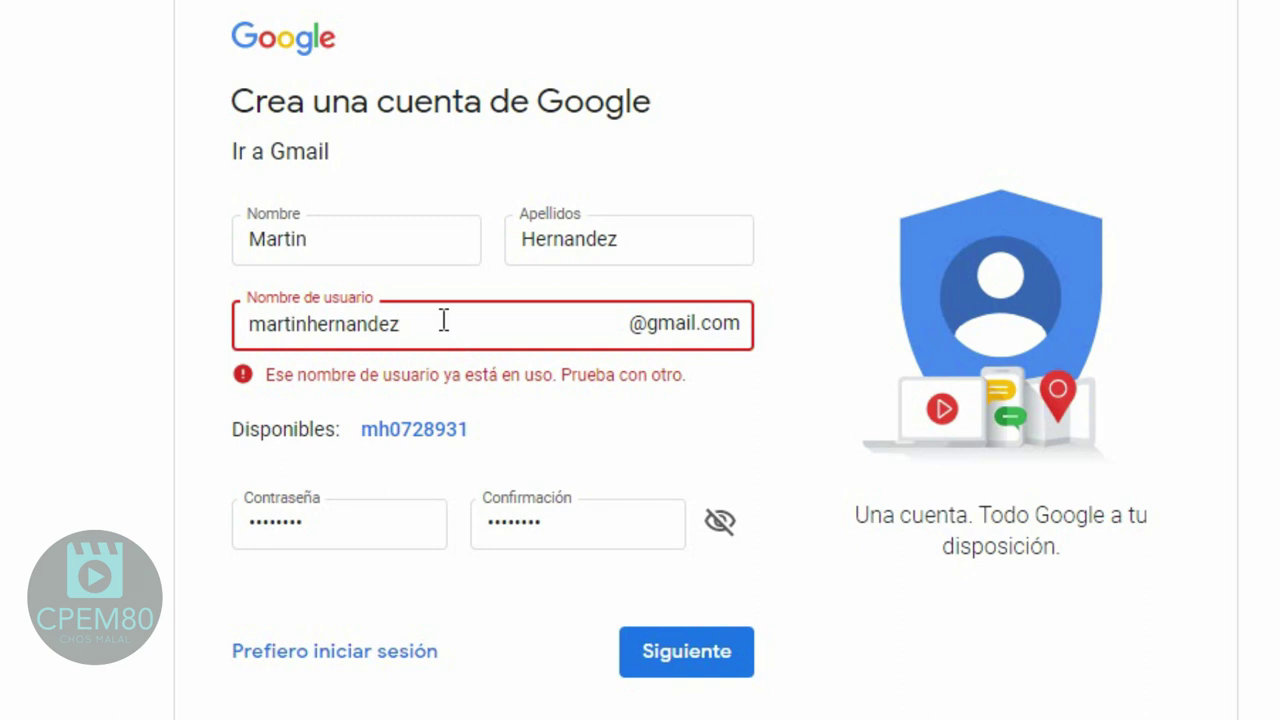
{"action": "left_click", "coordinate": [720, 658]}
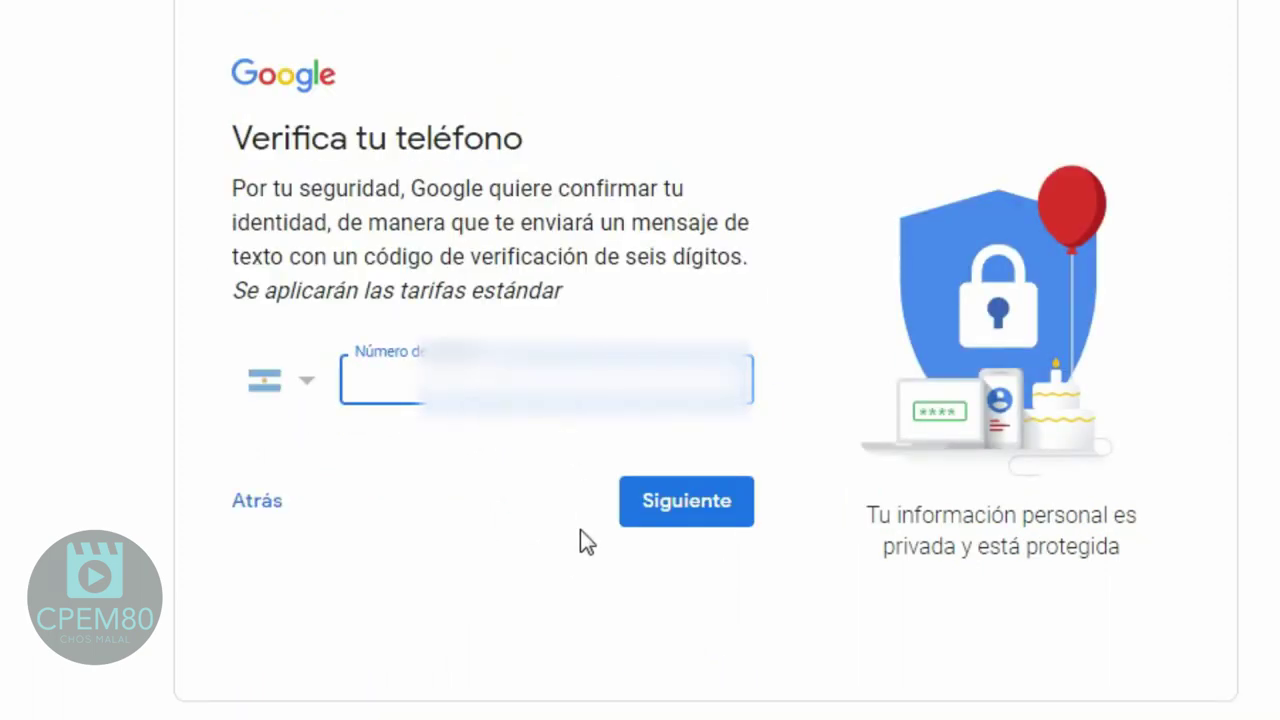
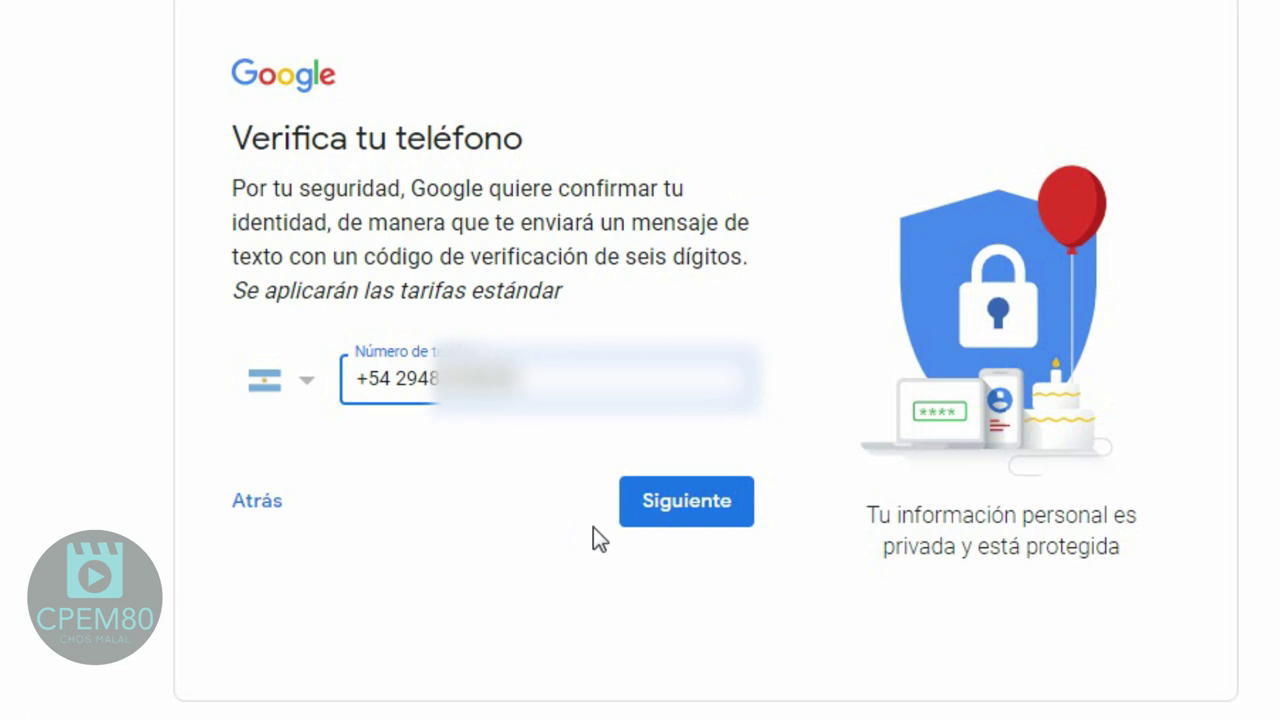
Step: Register the phone number and submit the six-digit SMS verification code
{"action": "left_click", "coordinate": [681, 507]}
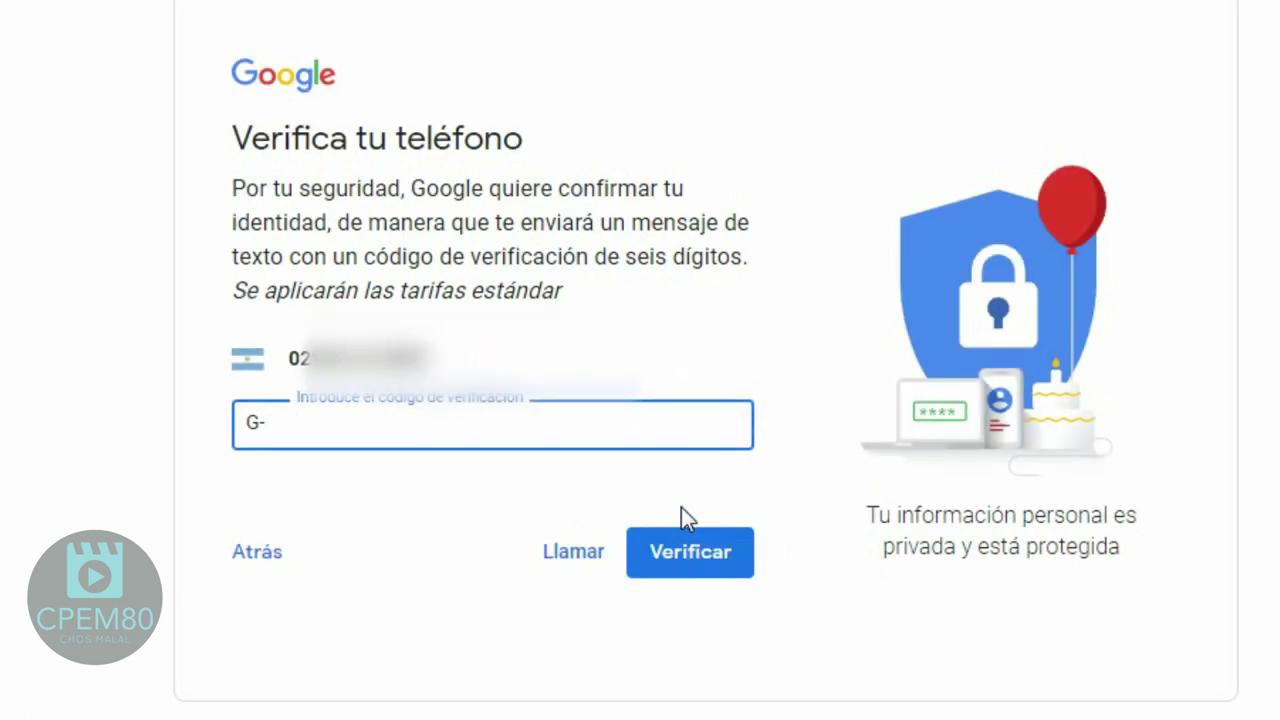
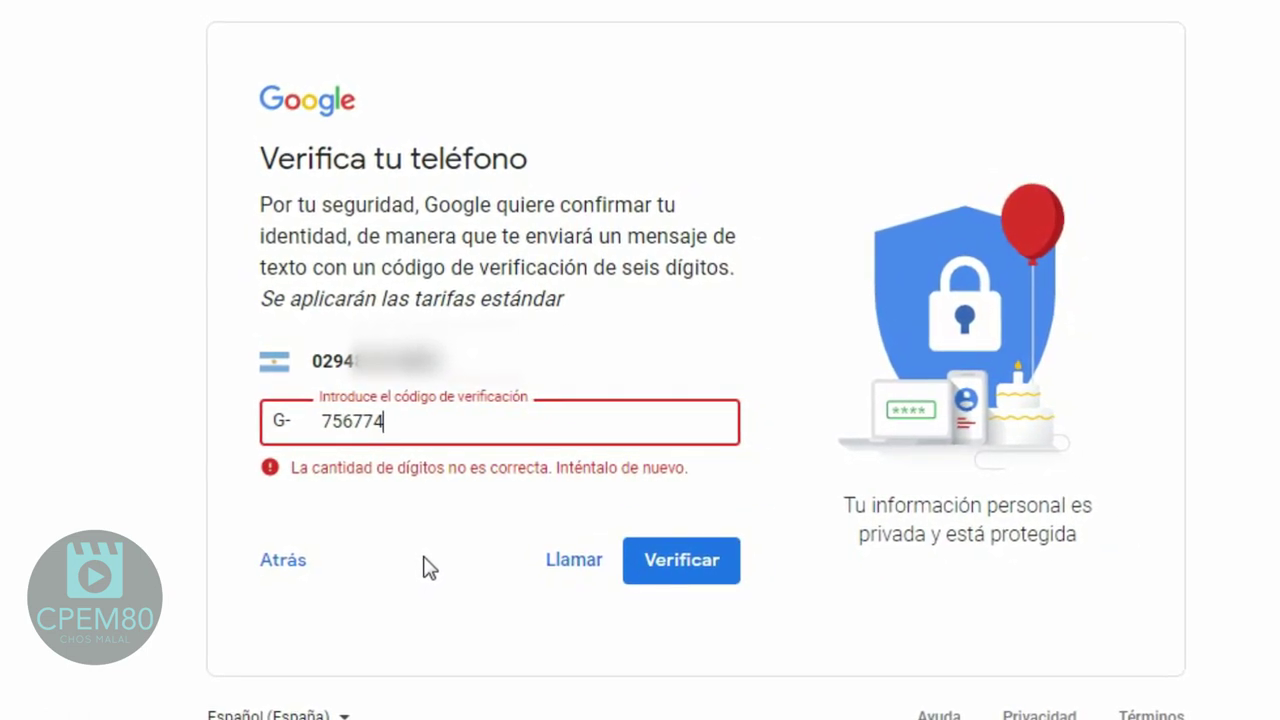
{"action": "left_click", "coordinate": [674, 566]}
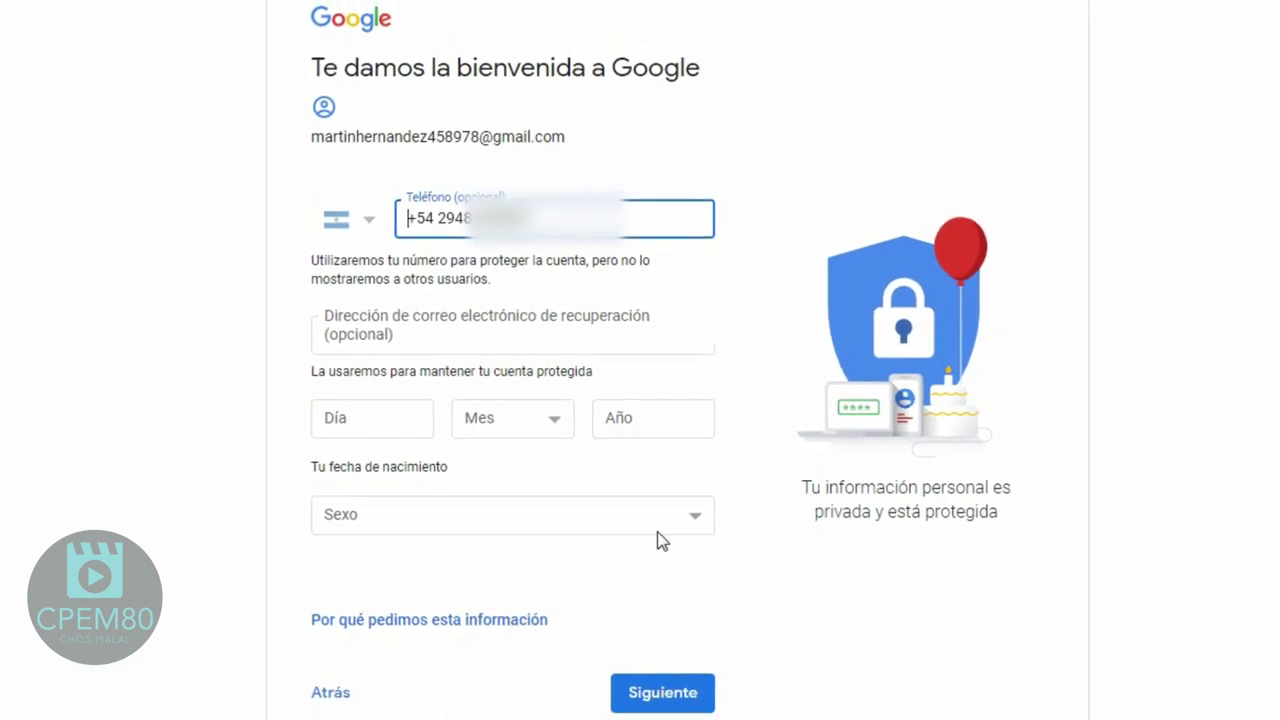
{"action": "left_click", "coordinate": [390, 423]}
{"action": "type", "text": "02"}
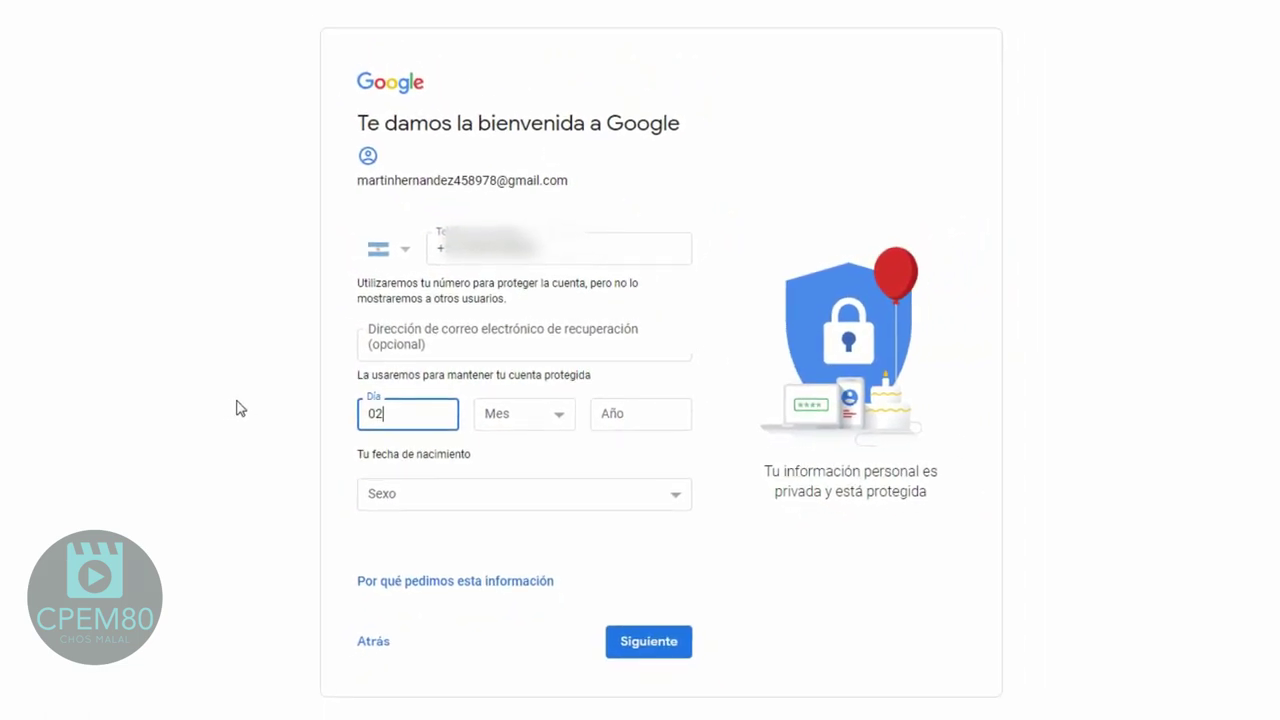
{"action": "left_click", "coordinate": [553, 416]}
{"action": "left_click", "coordinate": [506, 497]}
{"action": "left_click", "coordinate": [625, 411]}
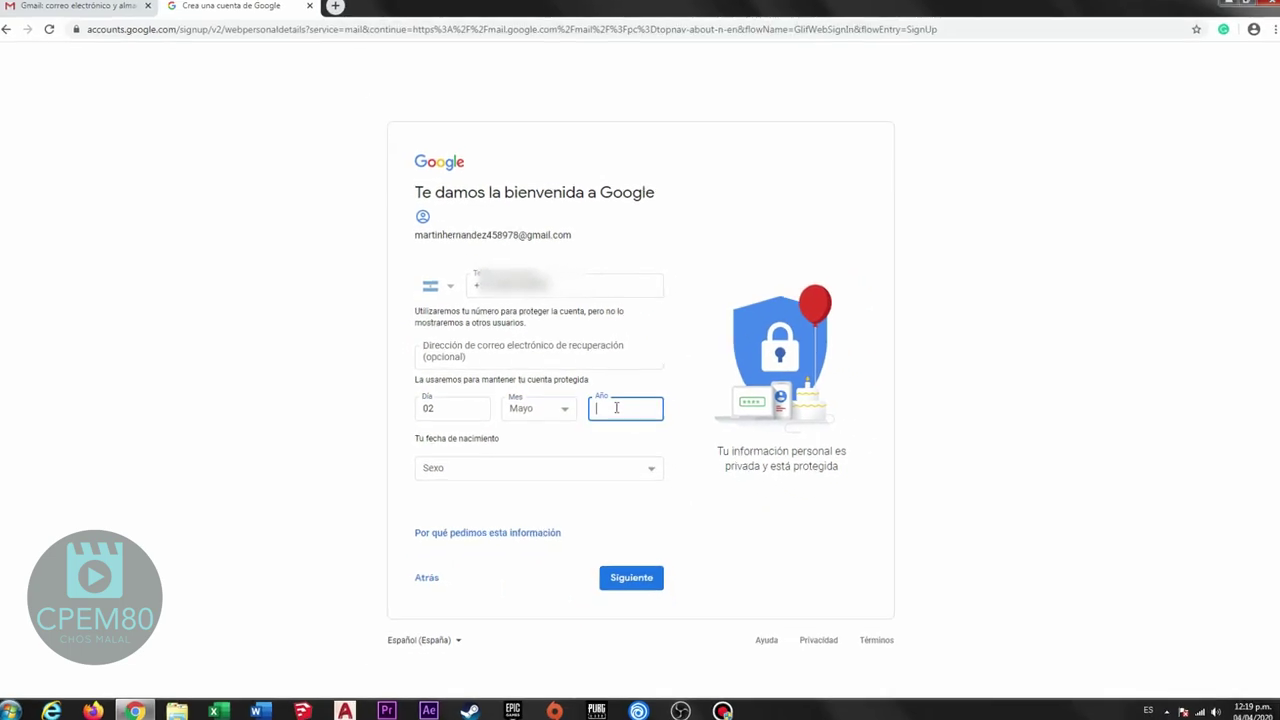
{"action": "type", "text": "199"}
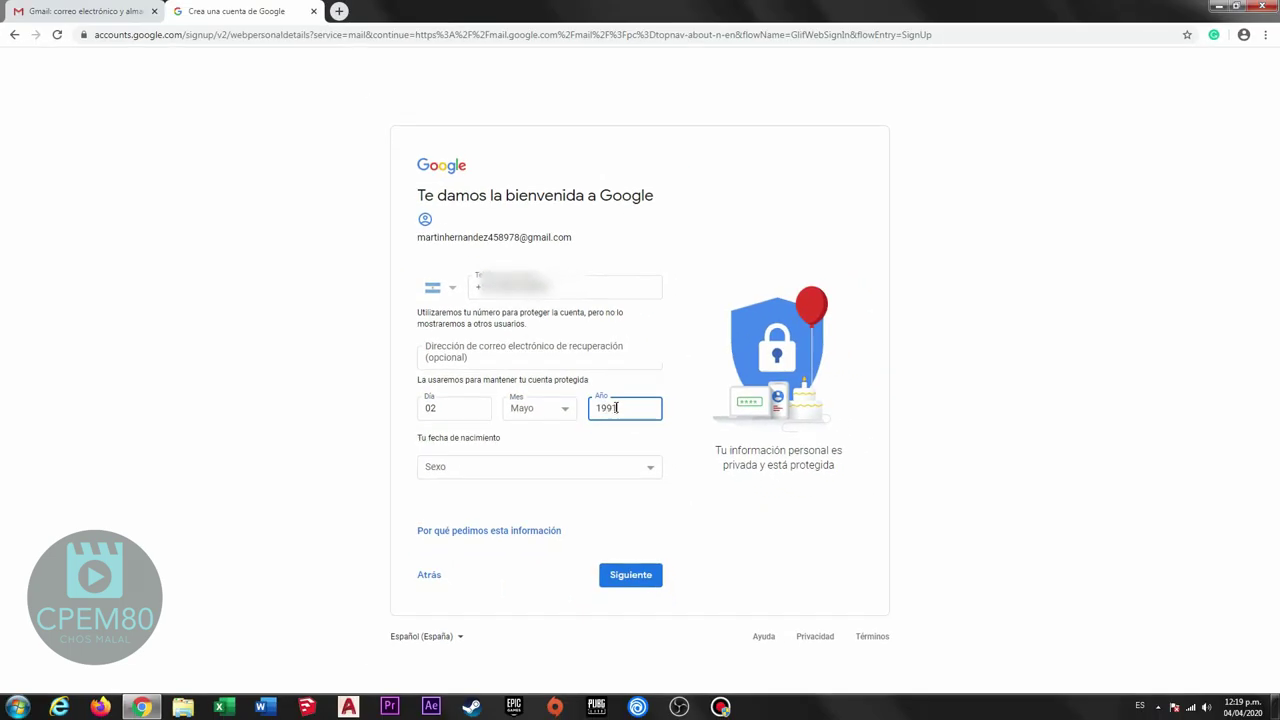
{"action": "type", "text": "1"}
{"action": "left_click", "coordinate": [650, 472]}
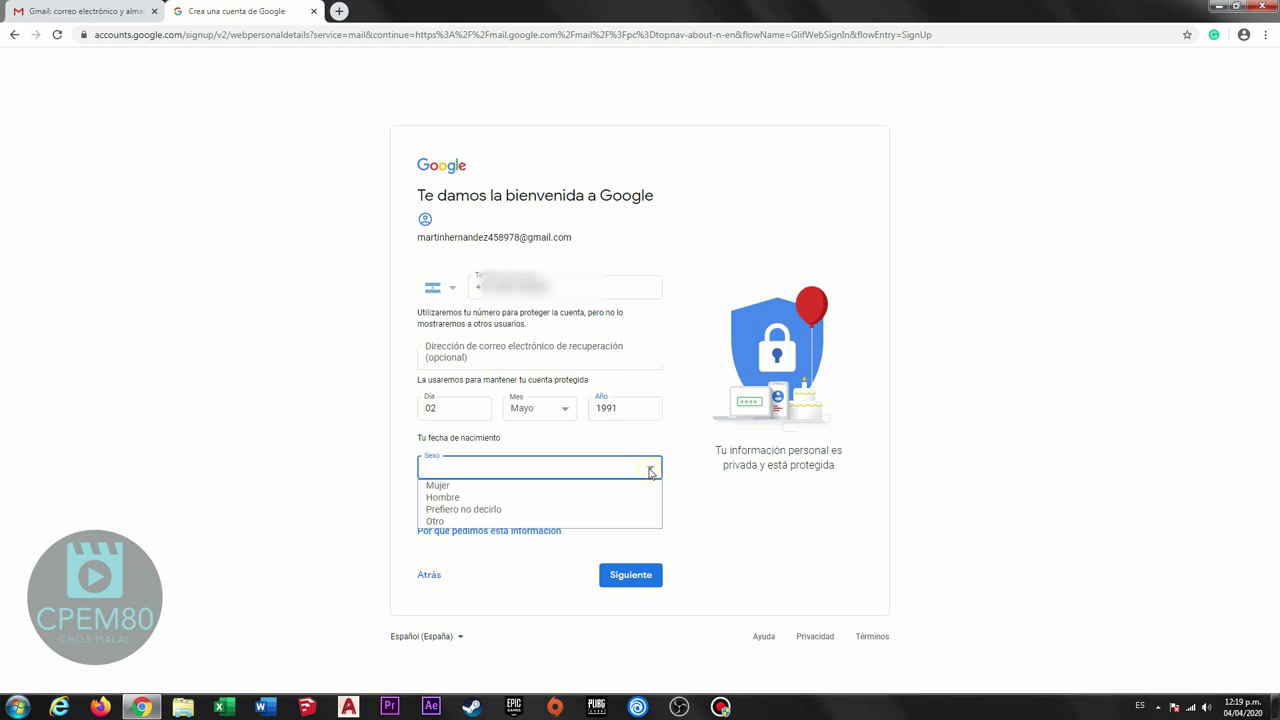
{"action": "left_click", "coordinate": [615, 512]}
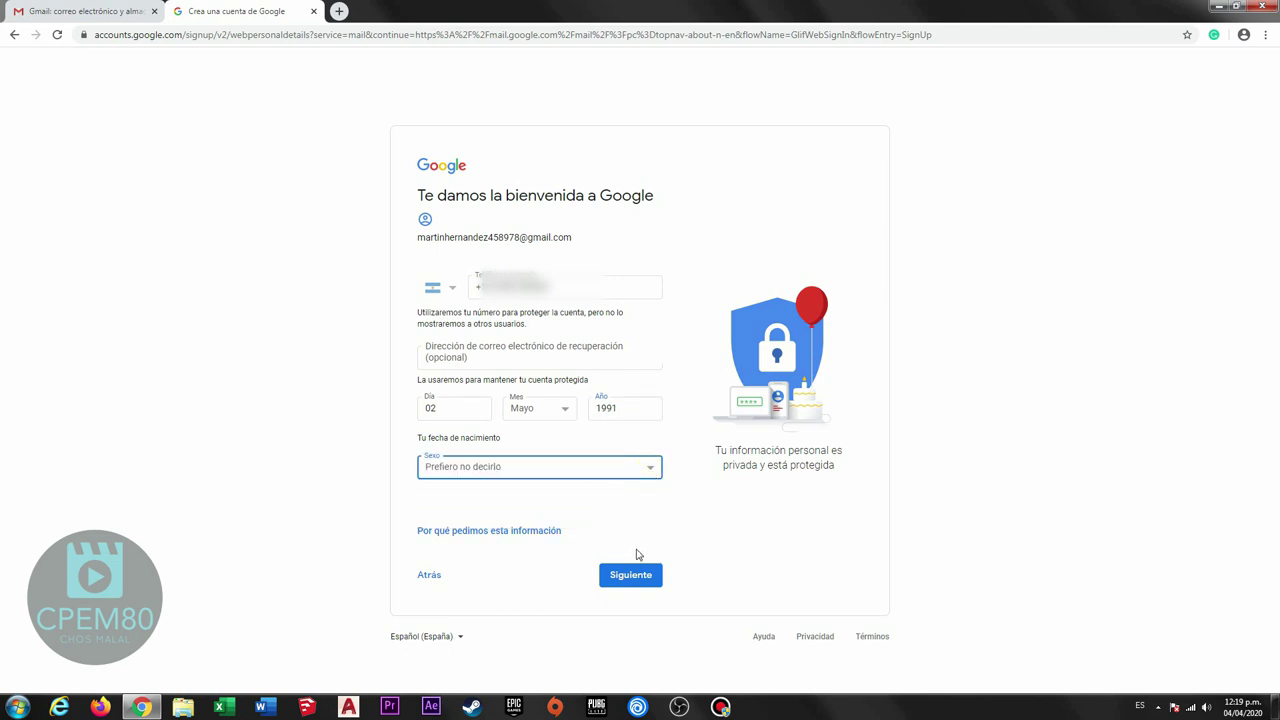
{"action": "left_click", "coordinate": [632, 575]}
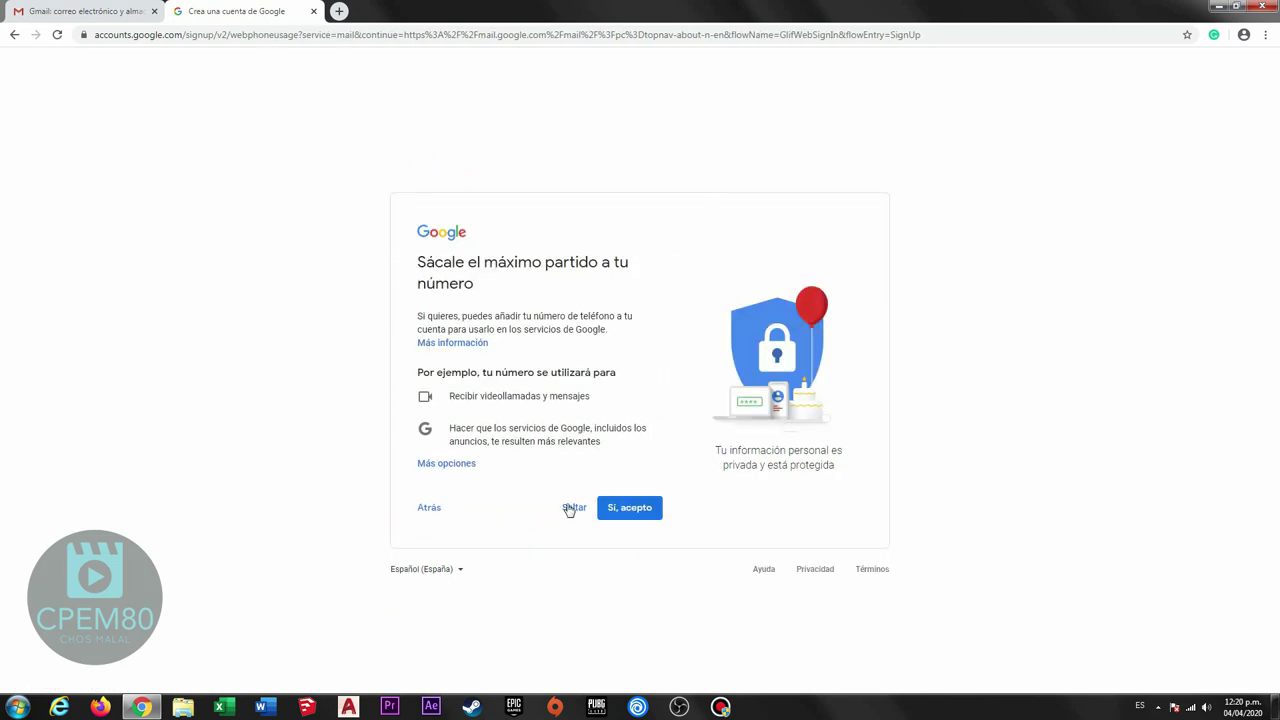
Step: Skip extra phone uses and accept the Privacidad y condiciones terms
{"action": "left_click", "coordinate": [572, 508]}
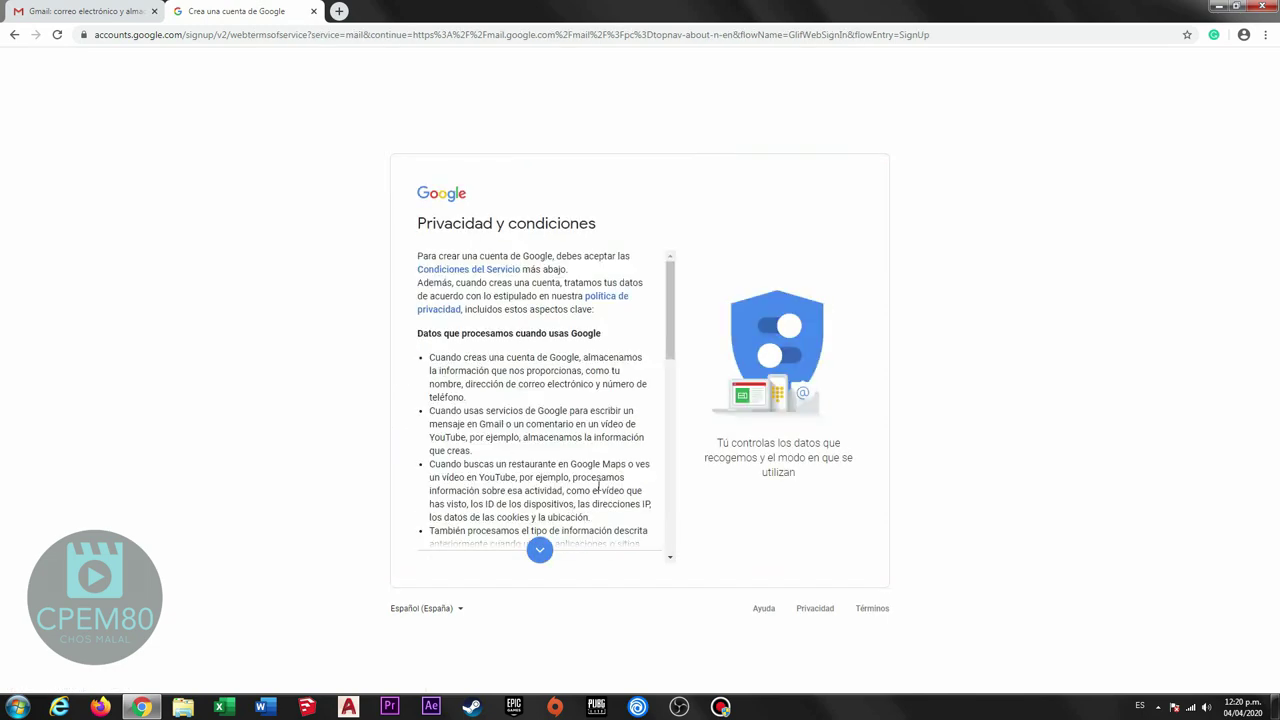
{"action": "left_click_drag", "start_coordinate": [672, 337], "coordinate": [667, 560]}
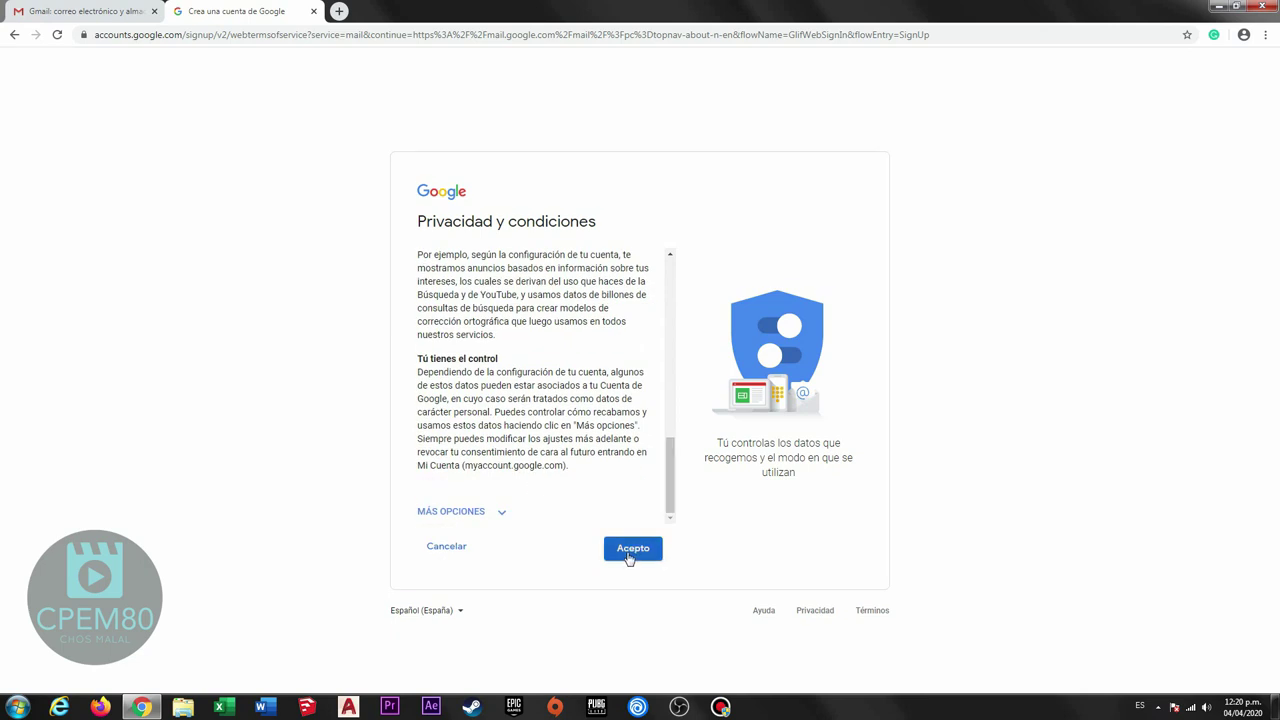
{"action": "left_click", "coordinate": [629, 557]}
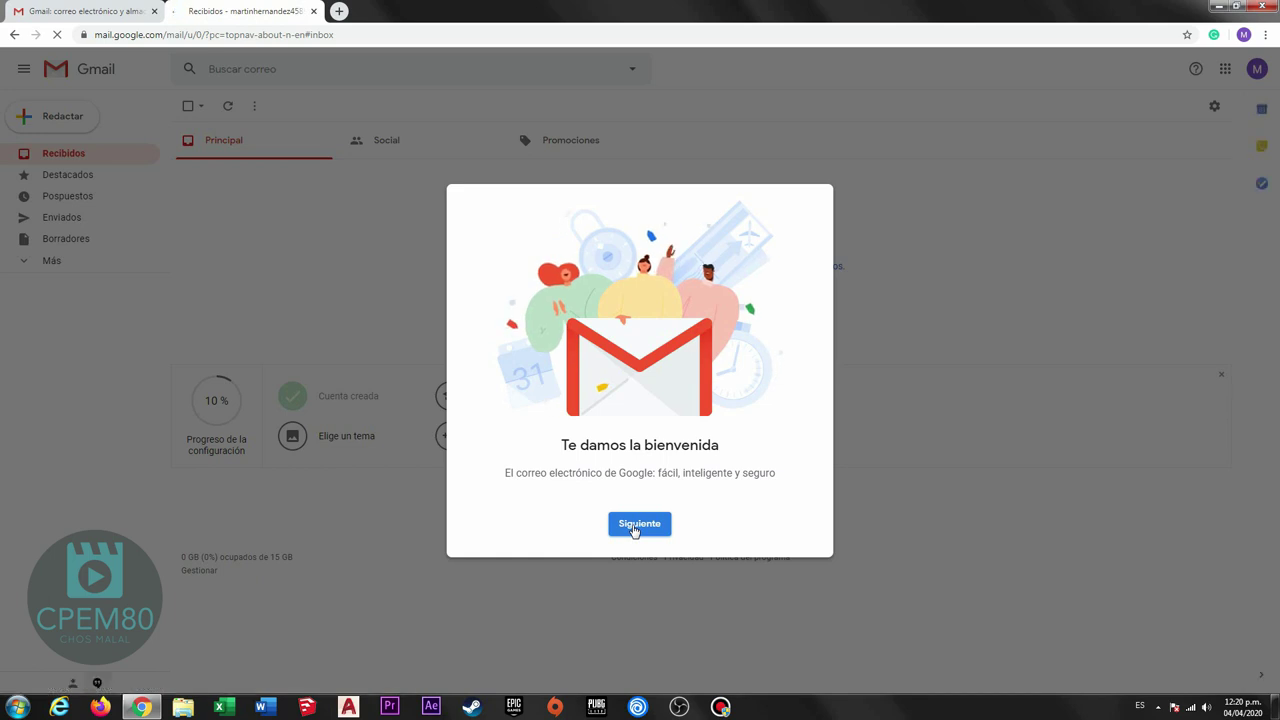
Step: Dismiss the Gmail welcome dialog, keeping the Predeterminada inbox view
{"action": "left_click", "coordinate": [633, 528]}
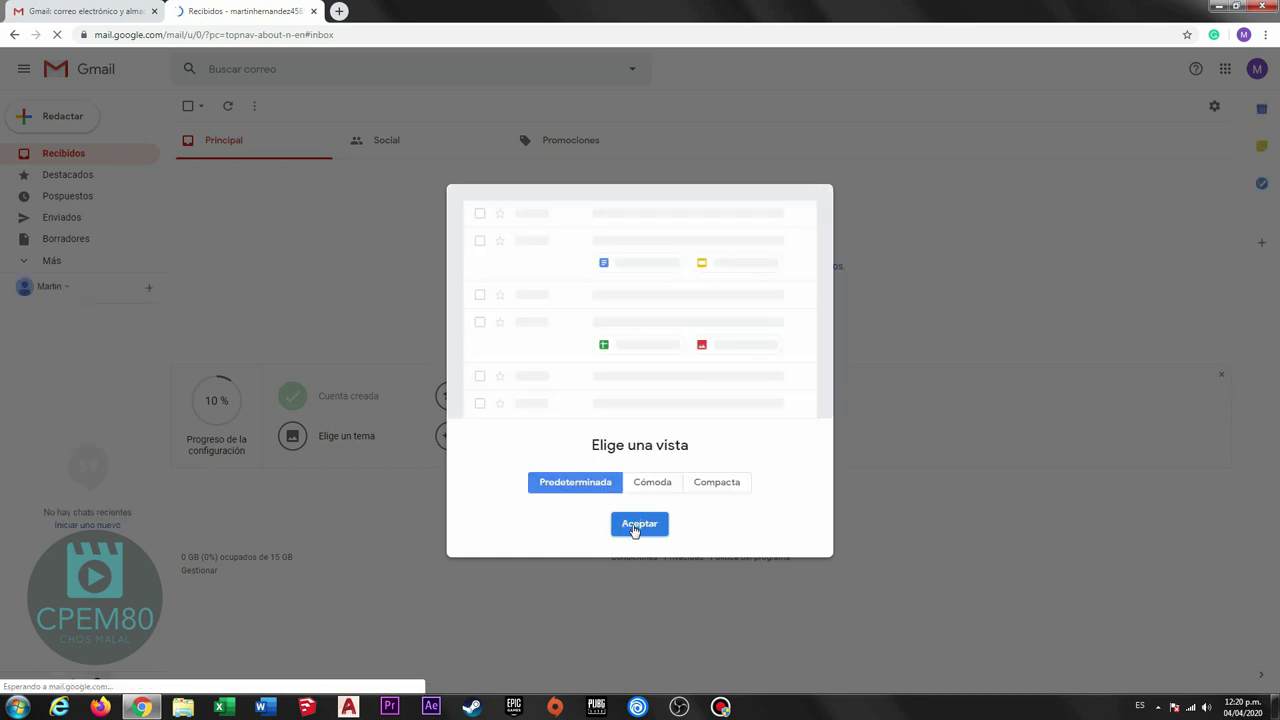
{"action": "left_click", "coordinate": [640, 525]}
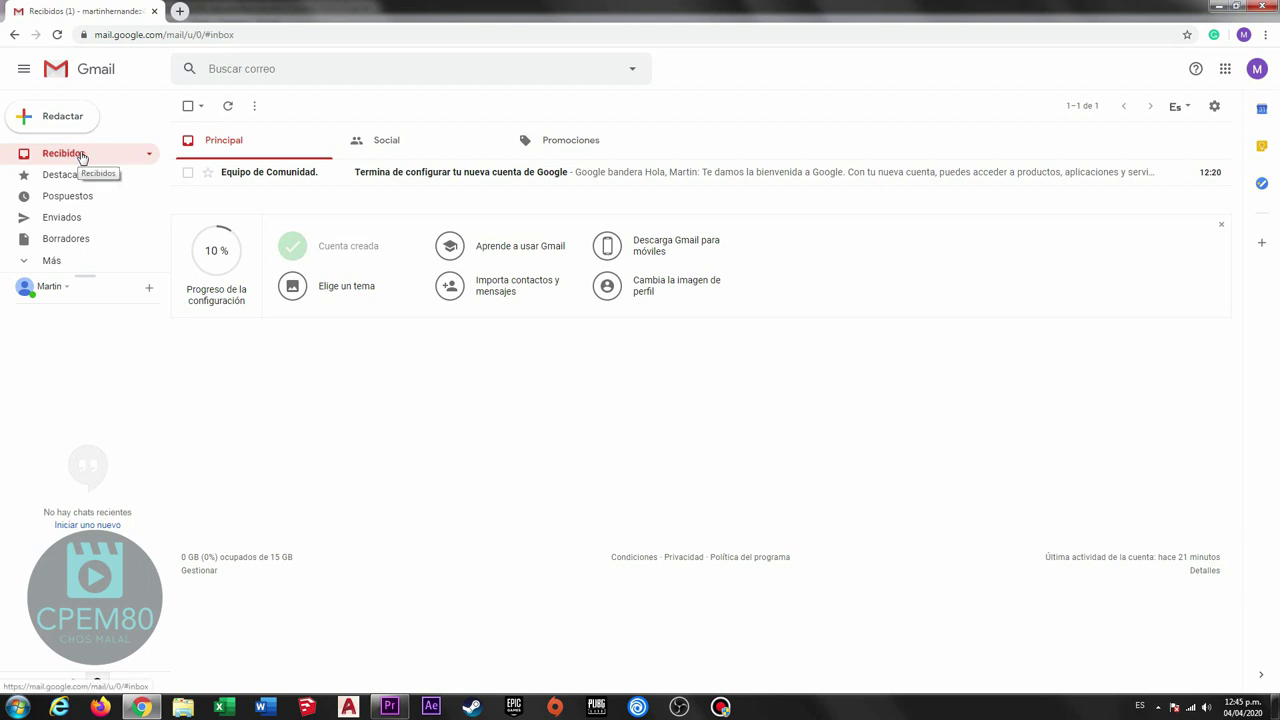
Step: Browse Destacados, Pospuestos and Recibidos, then read the account setup welcome email
{"action": "left_click", "coordinate": [68, 179]}
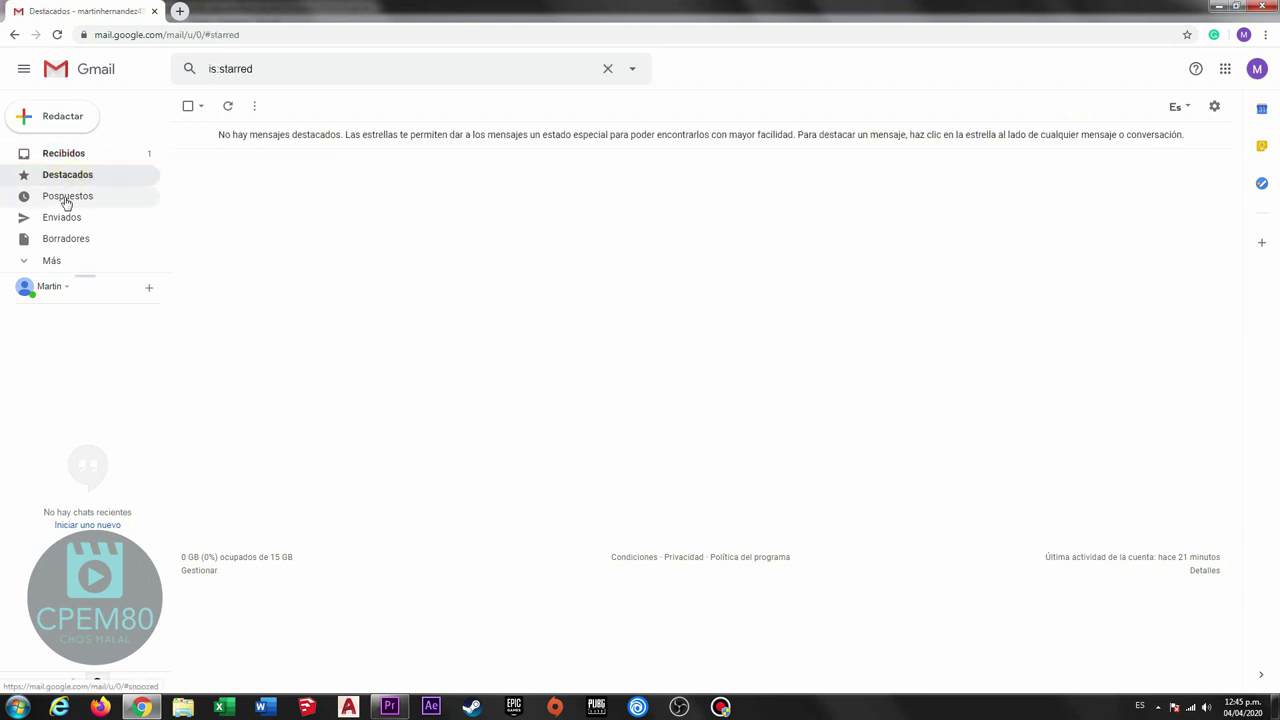
{"action": "left_click", "coordinate": [66, 203]}
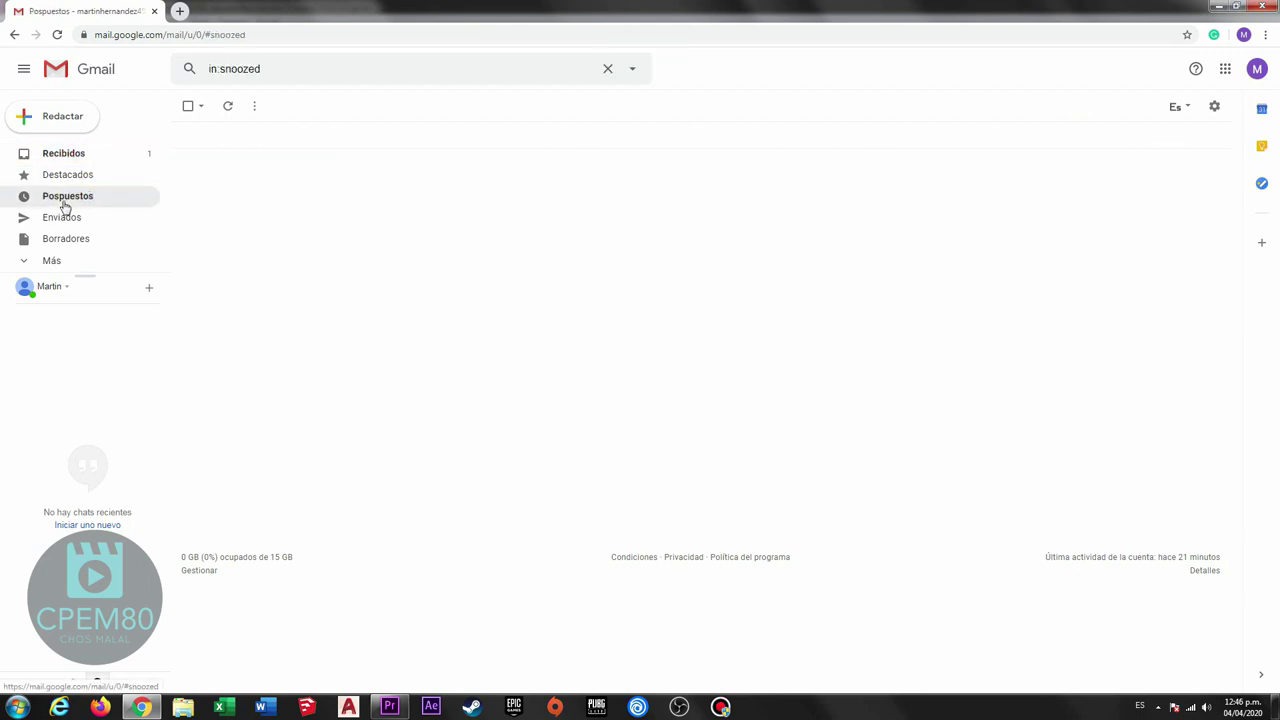
{"action": "left_click", "coordinate": [55, 155]}
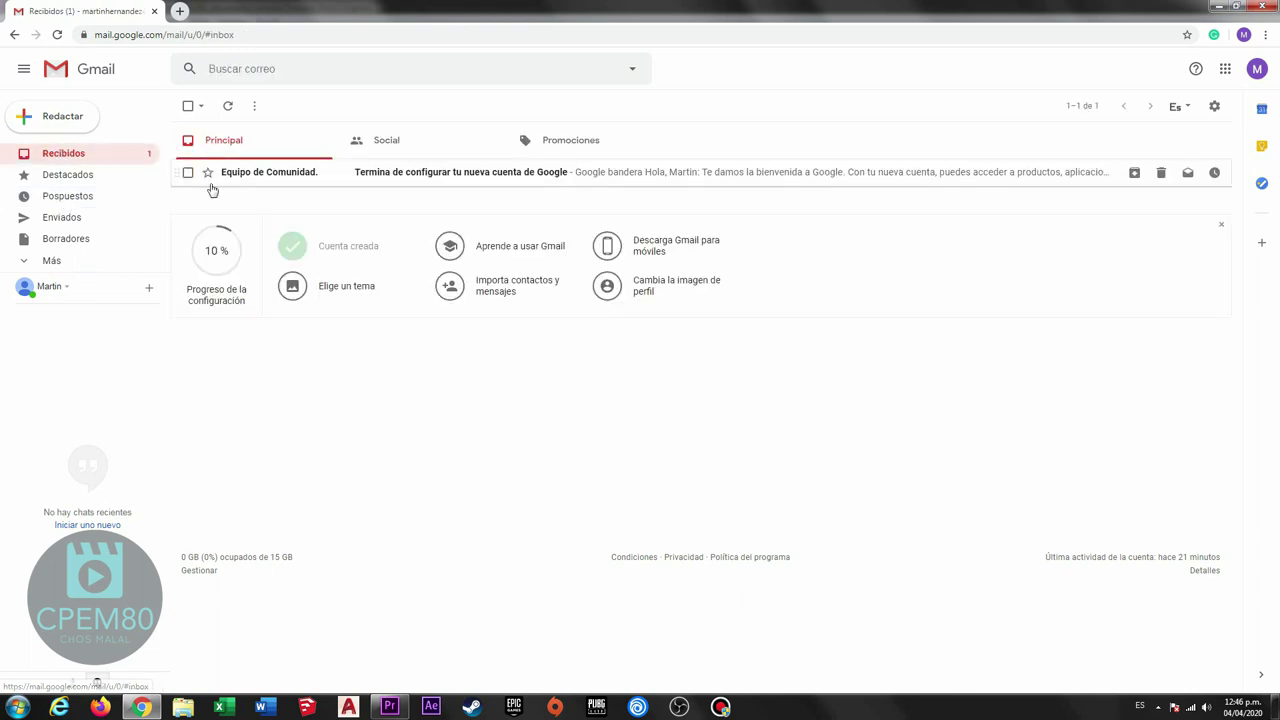
{"action": "left_click", "coordinate": [433, 172]}
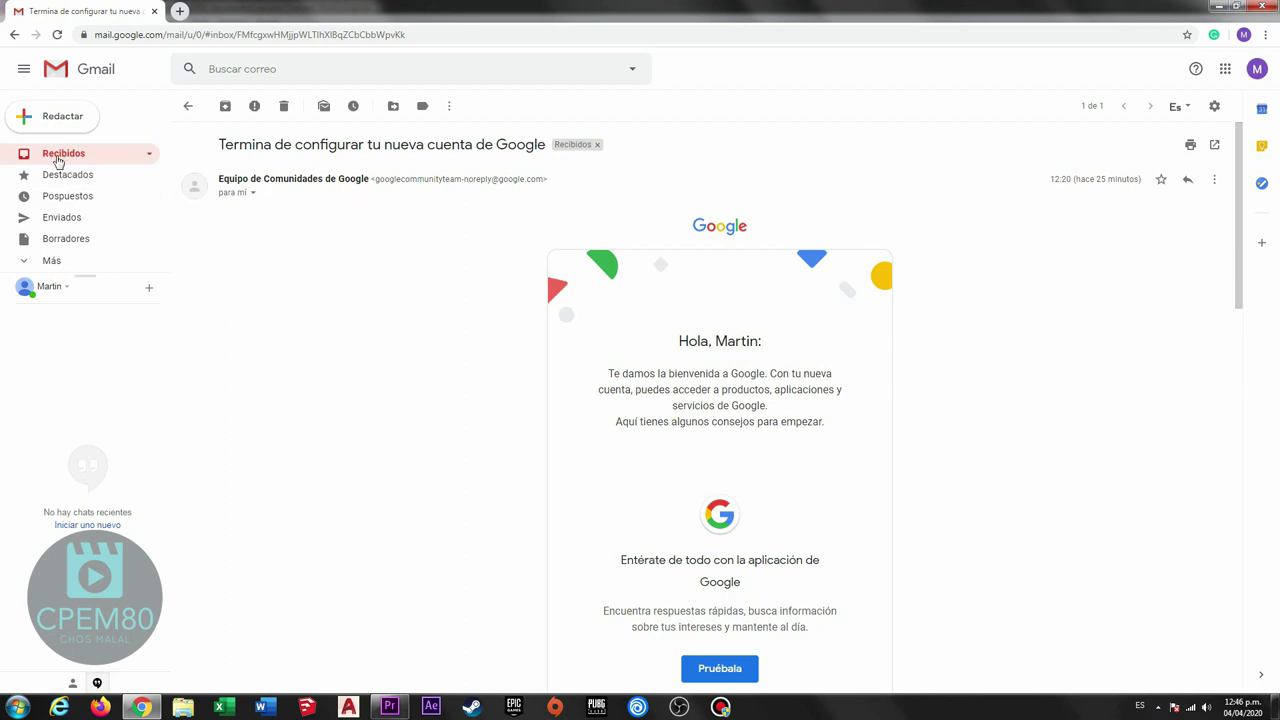
{"action": "left_click", "coordinate": [188, 107]}
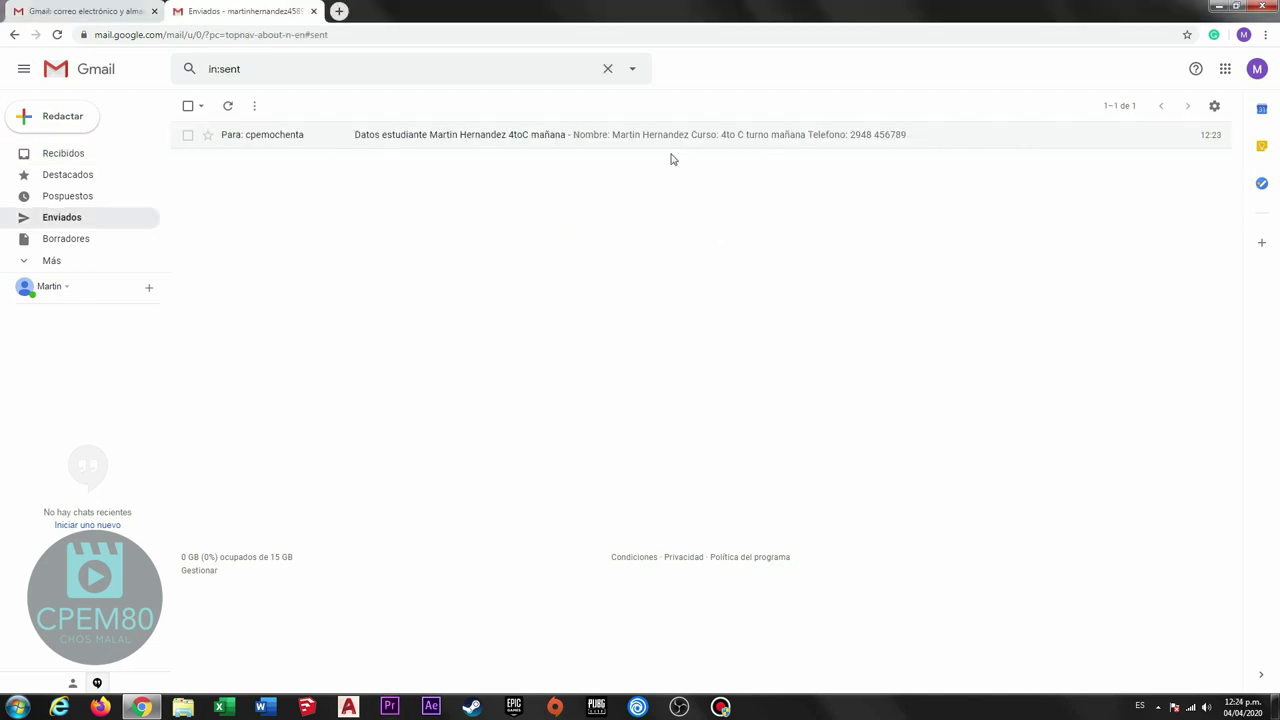
Step: Sign out using Cerrar sesión in the account avatar panel
{"action": "left_click", "coordinate": [1257, 72]}
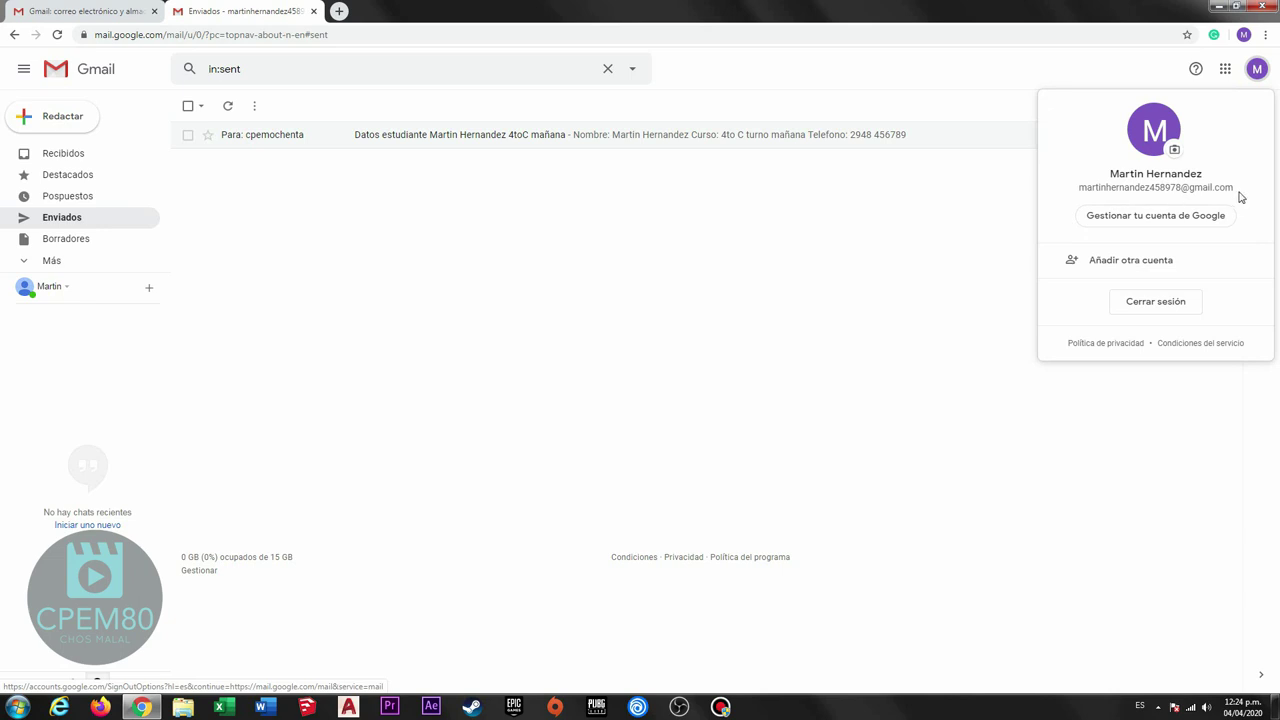
{"action": "left_click", "coordinate": [1160, 303]}
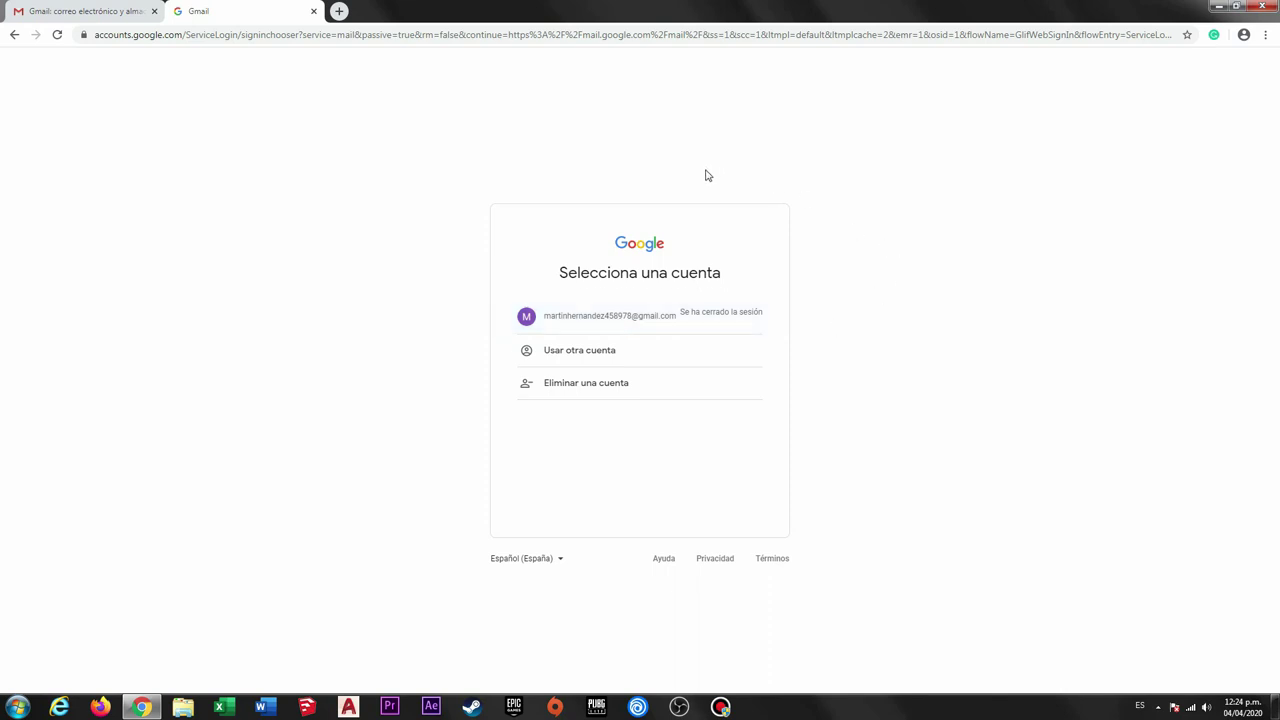
Step: Pick the signed-out account and sign back in with its password
{"action": "left_click", "coordinate": [672, 318]}
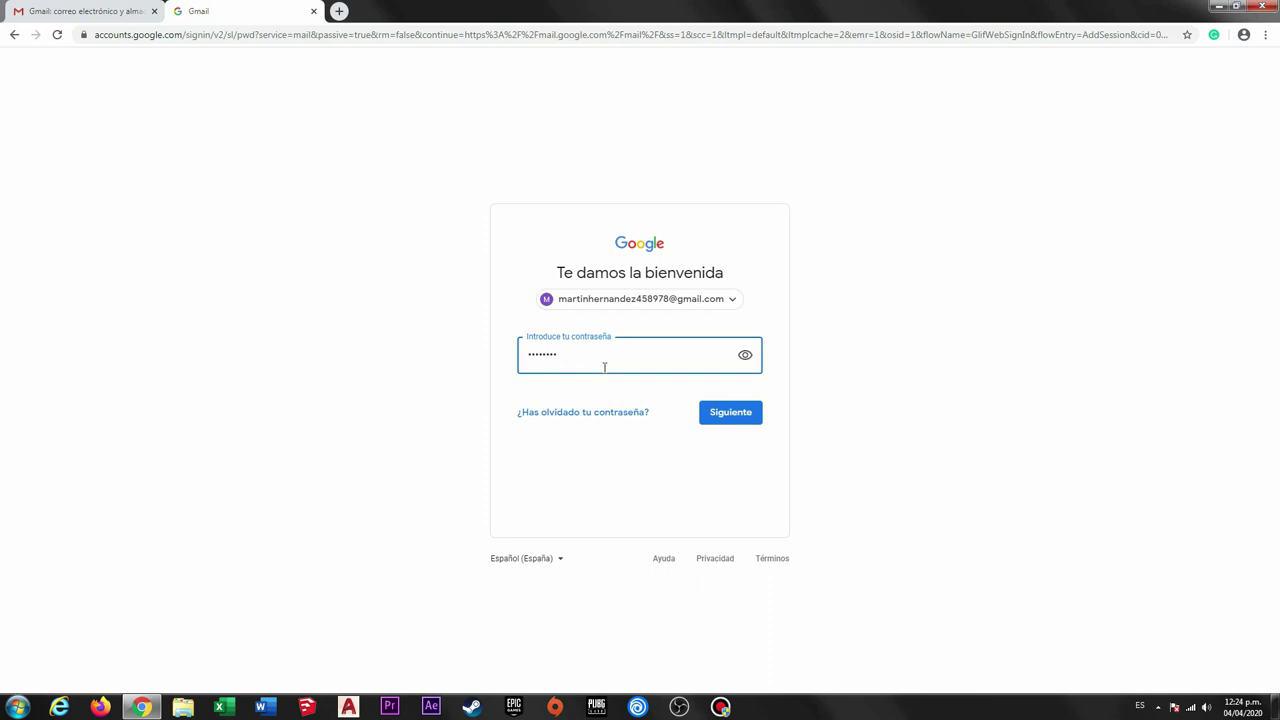
{"action": "left_click", "coordinate": [726, 418]}
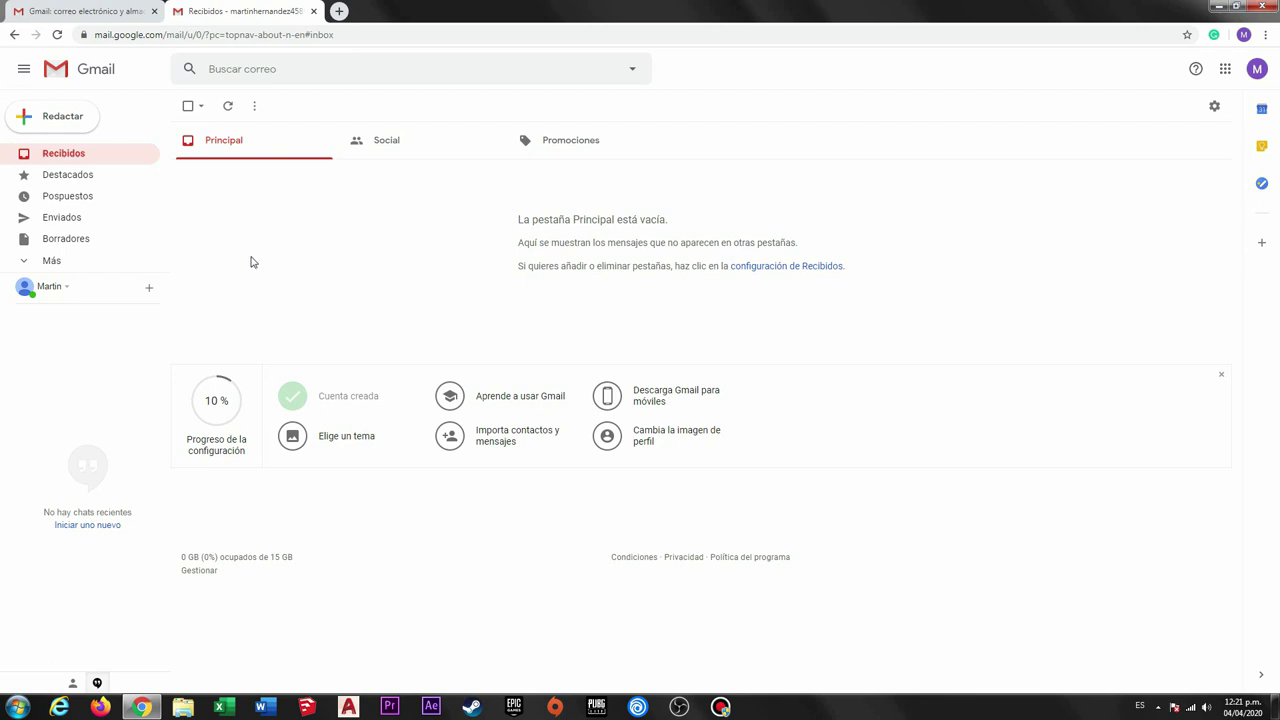
Step: Compose a new message with the recipient's Gmail address in Para, ready for the subject
{"action": "left_click", "coordinate": [54, 125]}
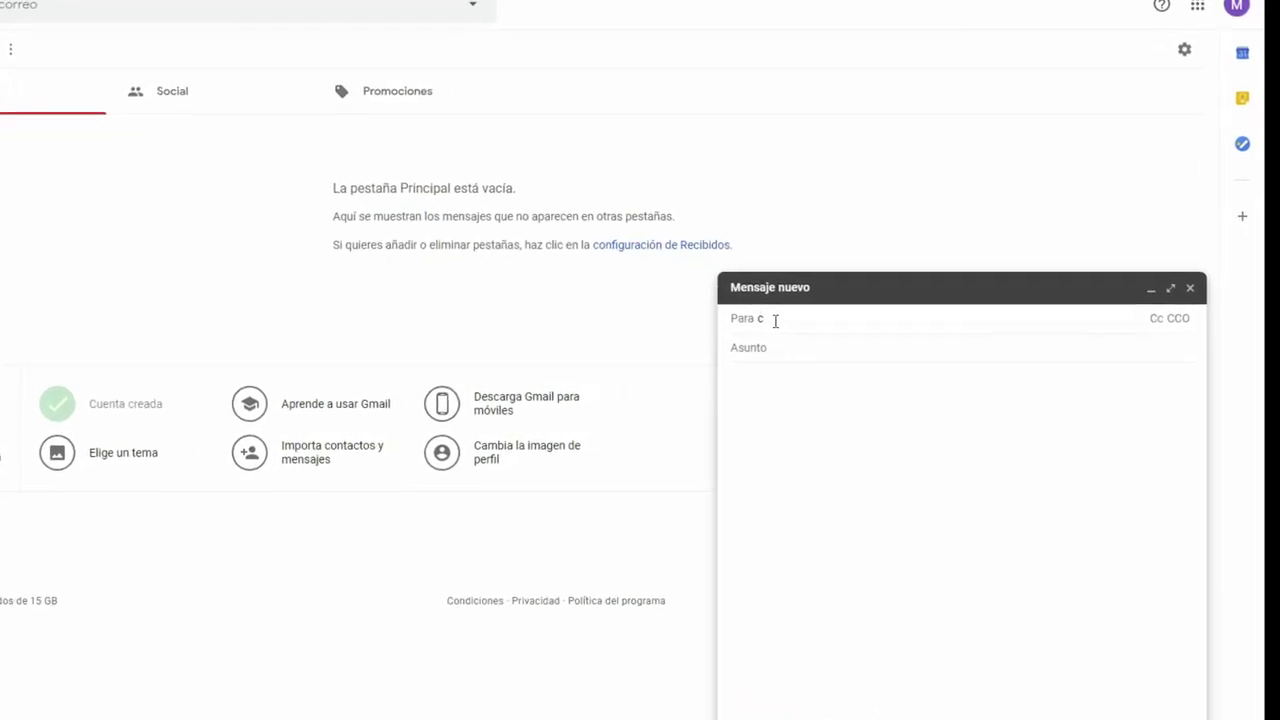
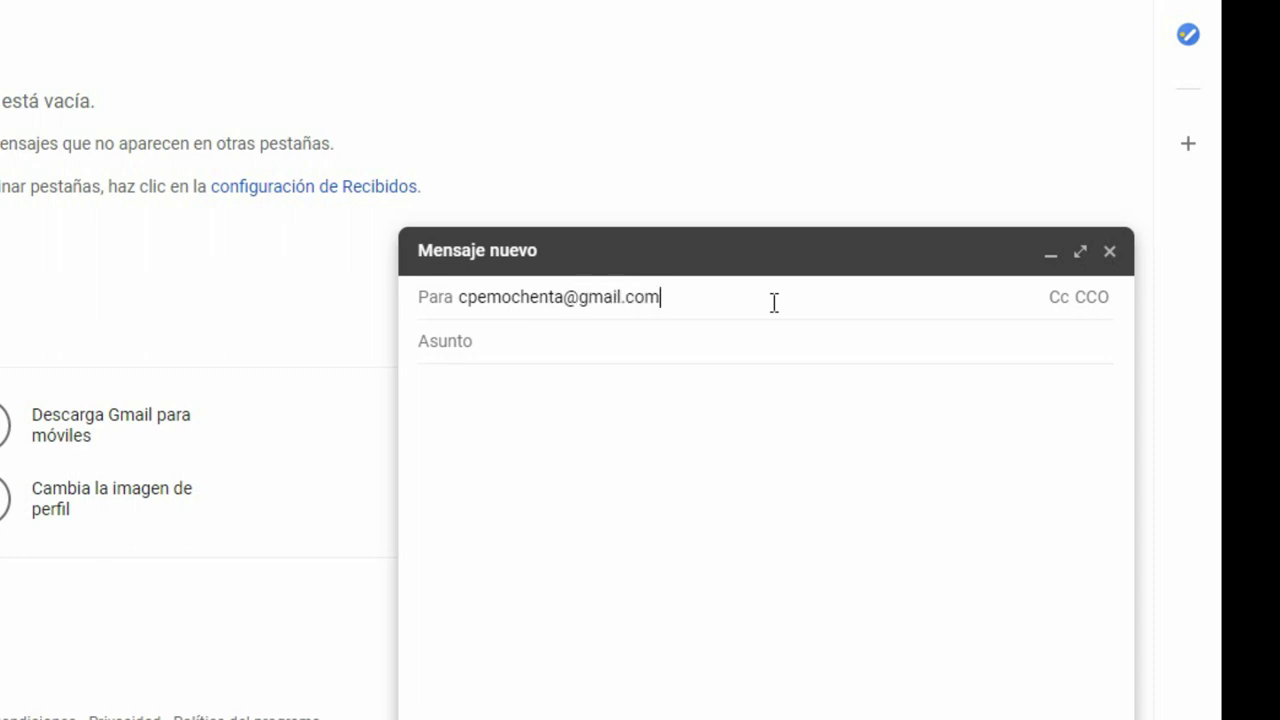
{"action": "left_click", "coordinate": [519, 341]}
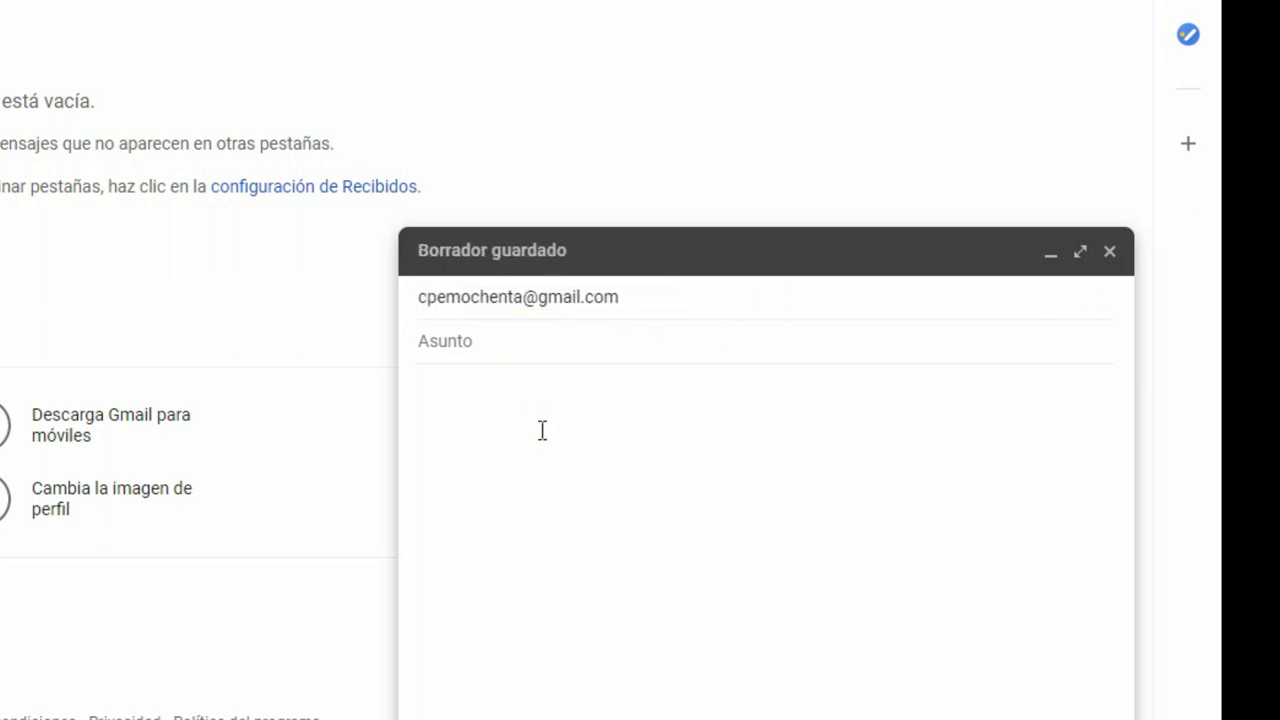
Step: Enter a subject starting 'Datos estudiante' followed by the student's name
{"action": "type", "text": "Datos estudiante"}
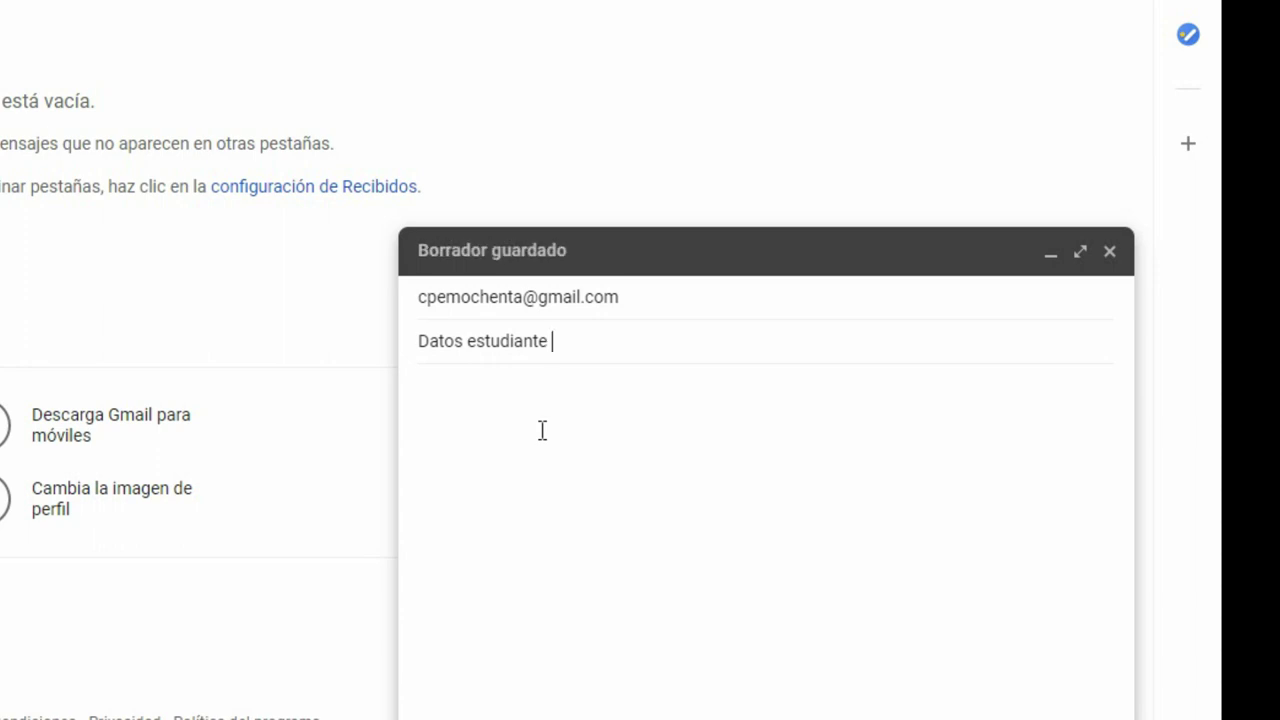
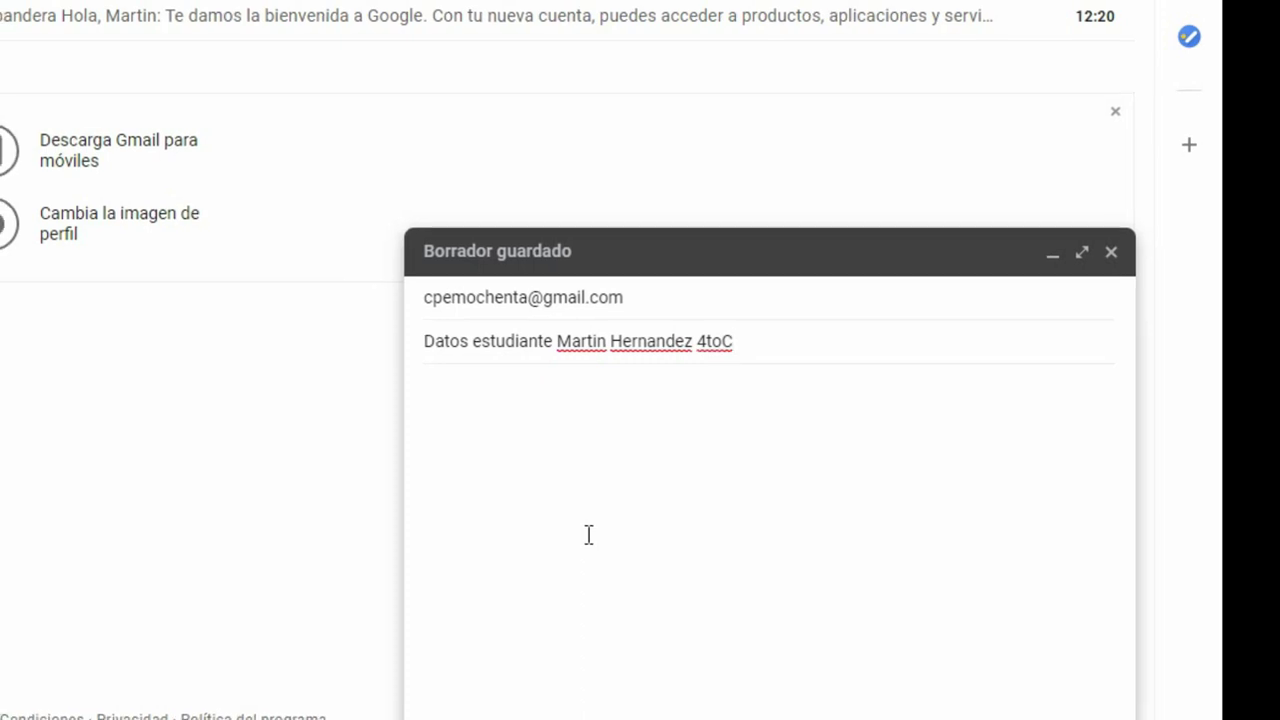
{"action": "type", "text": "mañana"}
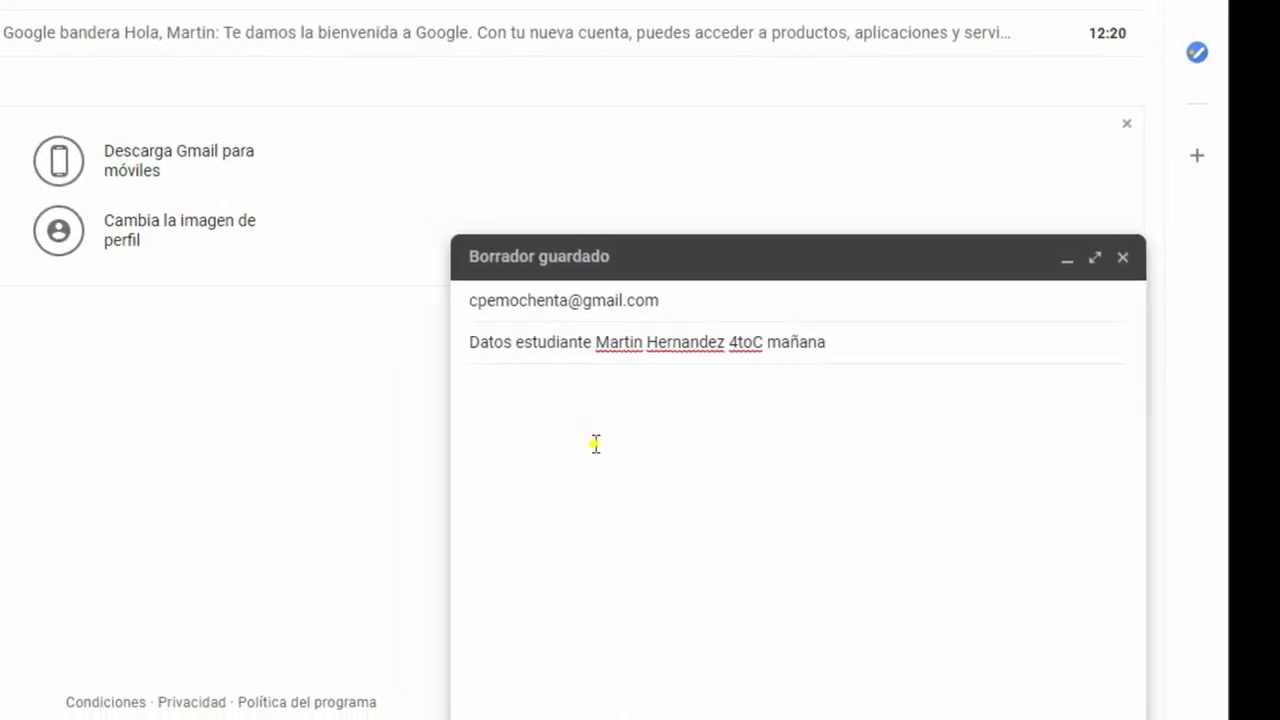
{"action": "key", "text": "Tab"}
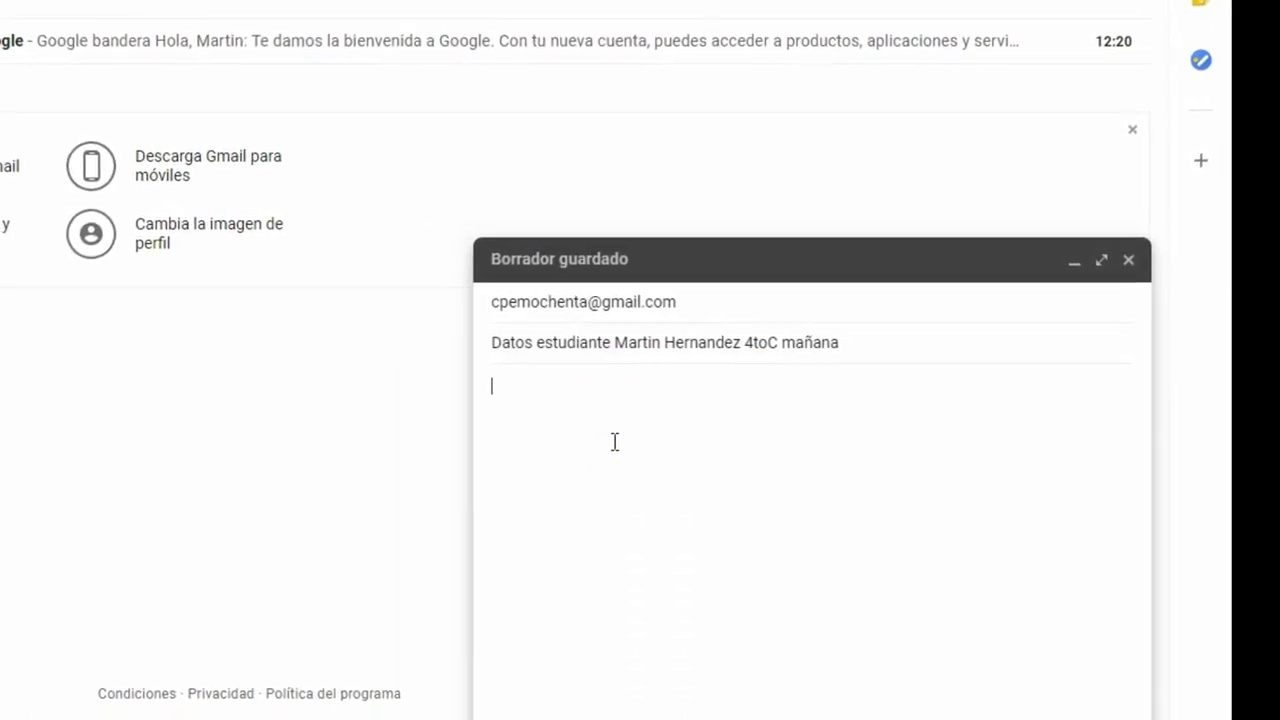
Step: Write body lines 'Nombre:' with the student's name, 'Curso: 4to C turno mañana' and 'Telefono:' with the phone number
{"action": "type", "text": "M."}
{"action": "key", "text": "BackSpace"}
{"action": "key", "text": "BackSpace"}
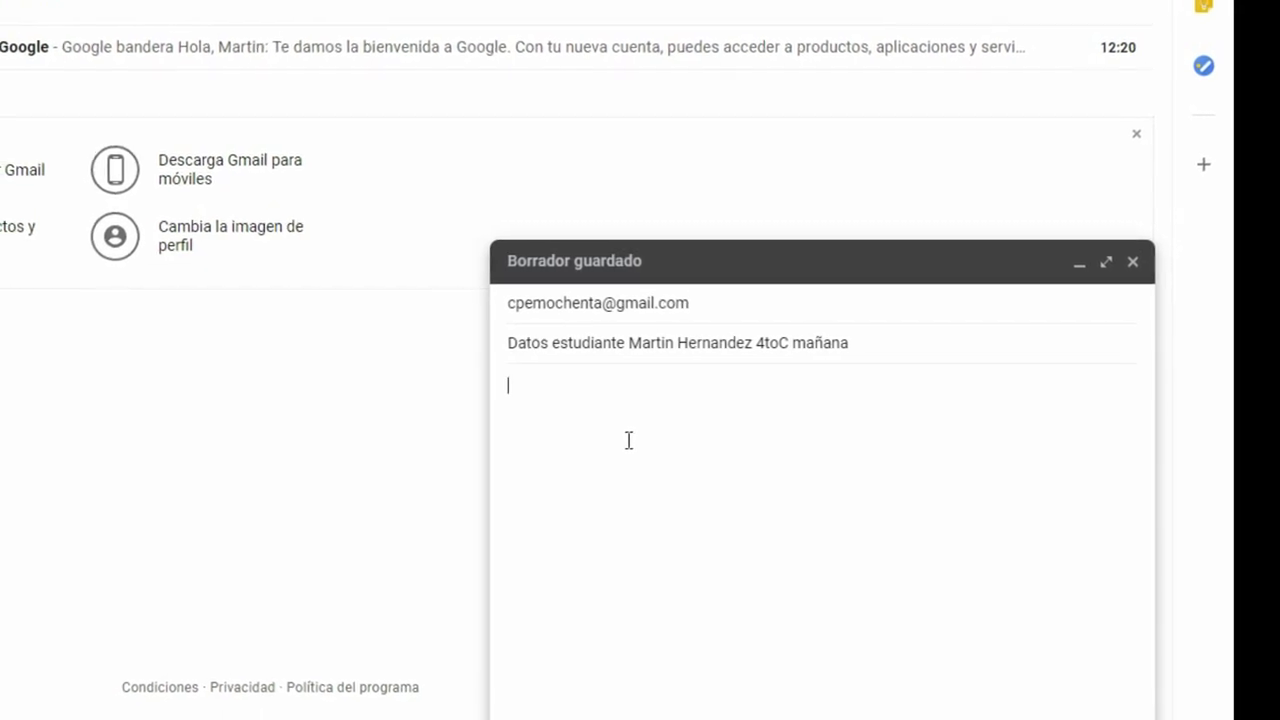
{"action": "type", "text": "Nombre"}
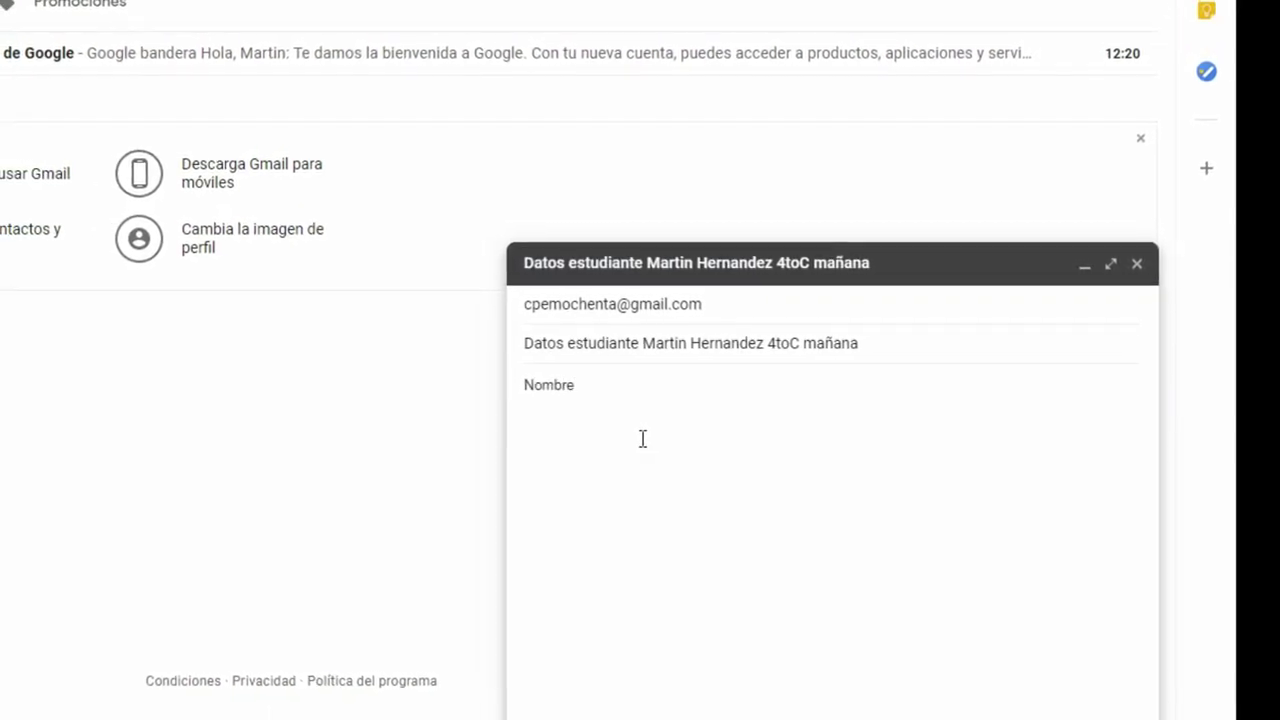
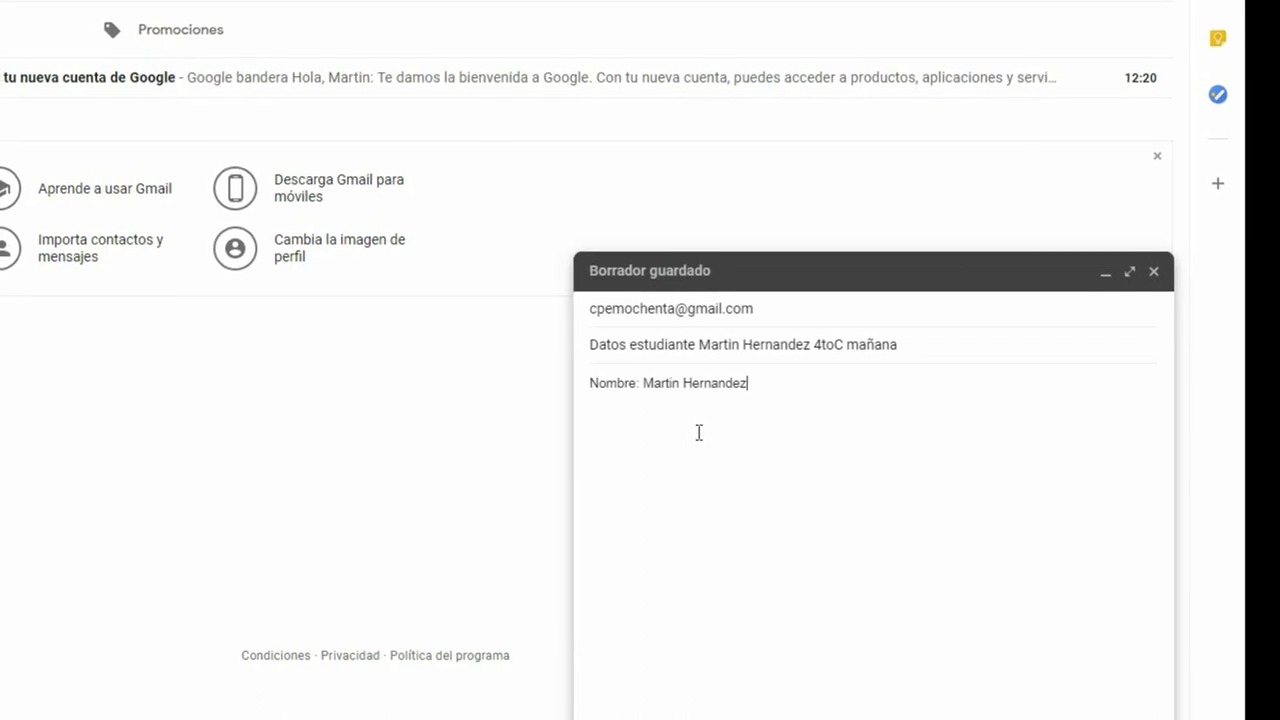
{"action": "key", "text": "Return"}
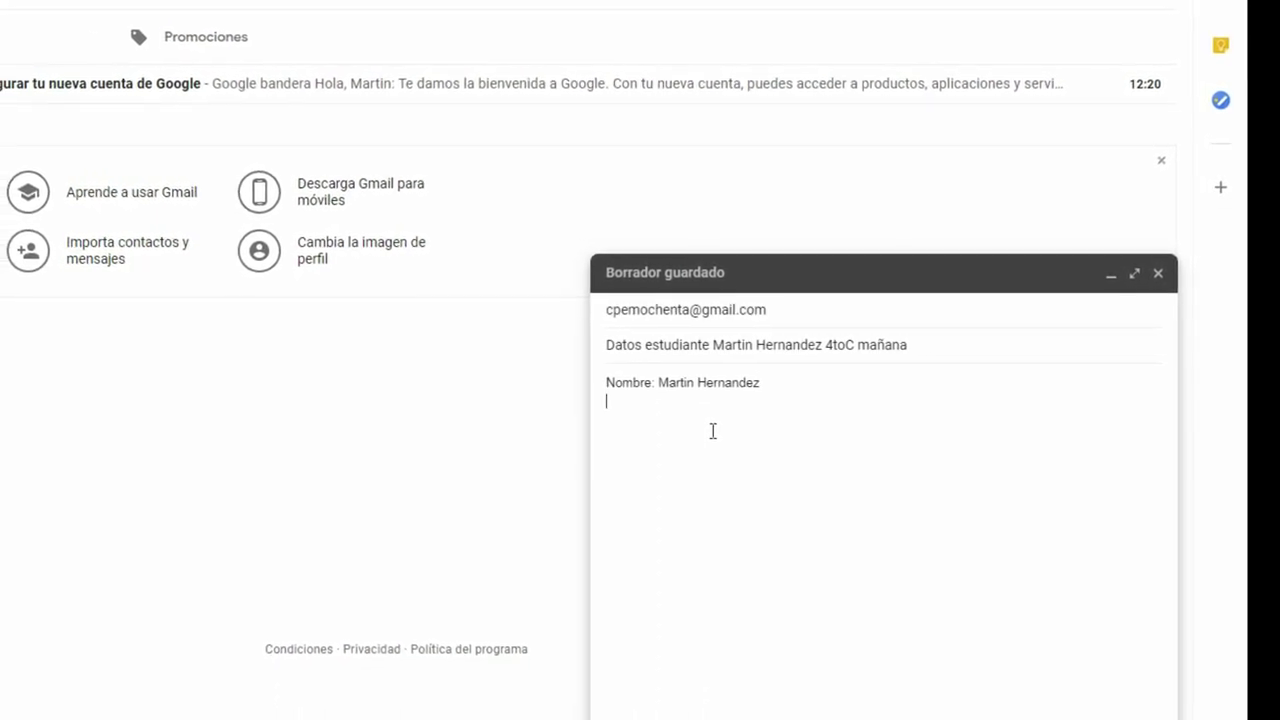
{"action": "type", "text": "Curso"}
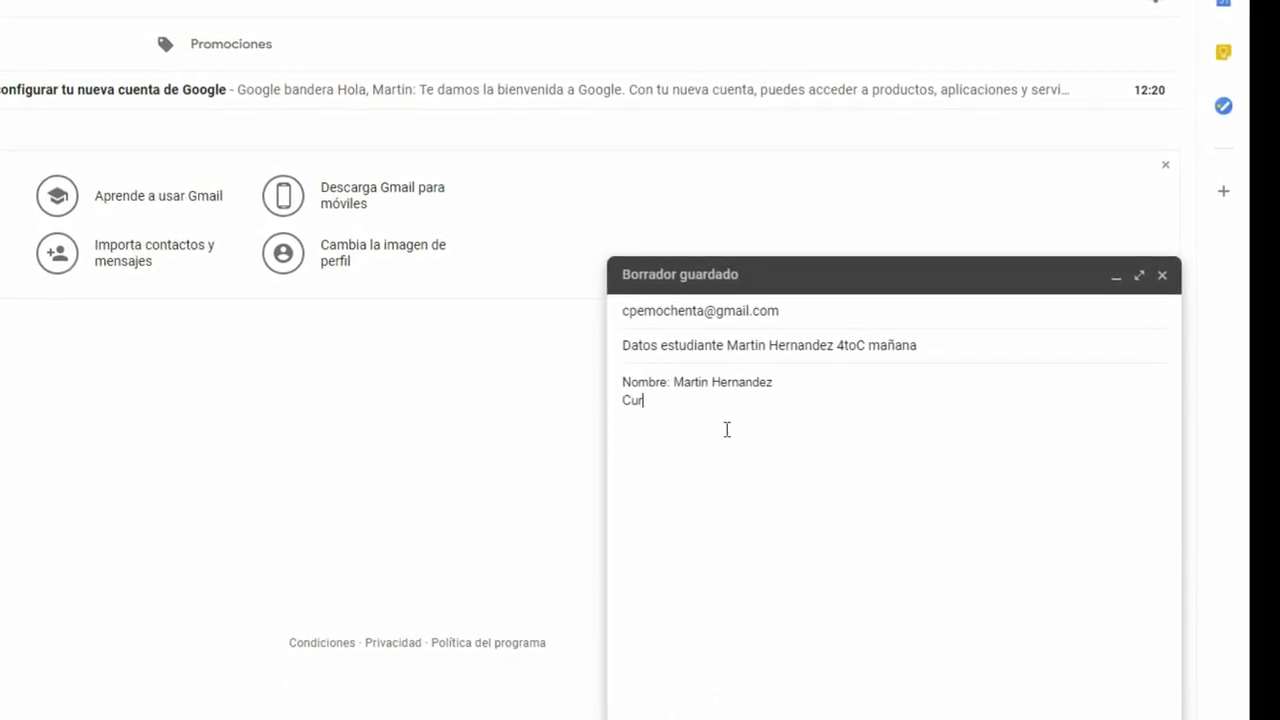
{"action": "type", "text": ": 4to"}
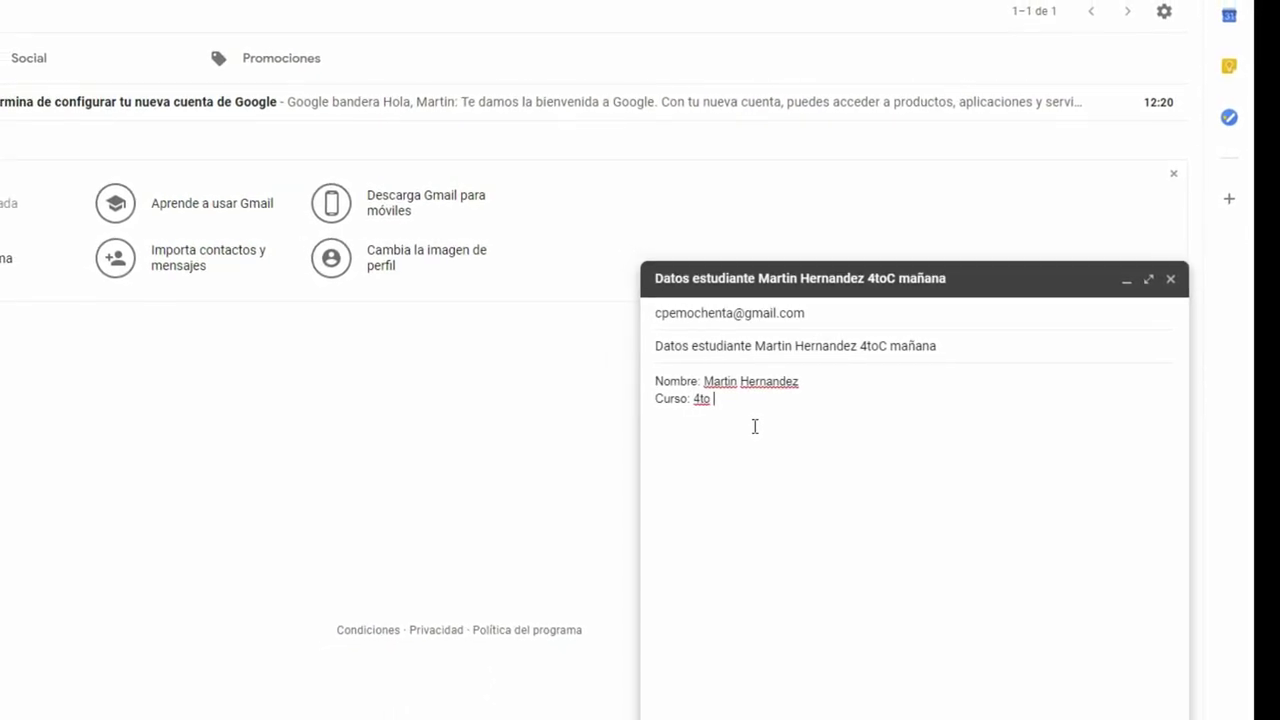
{"action": "type", "text": " C"}
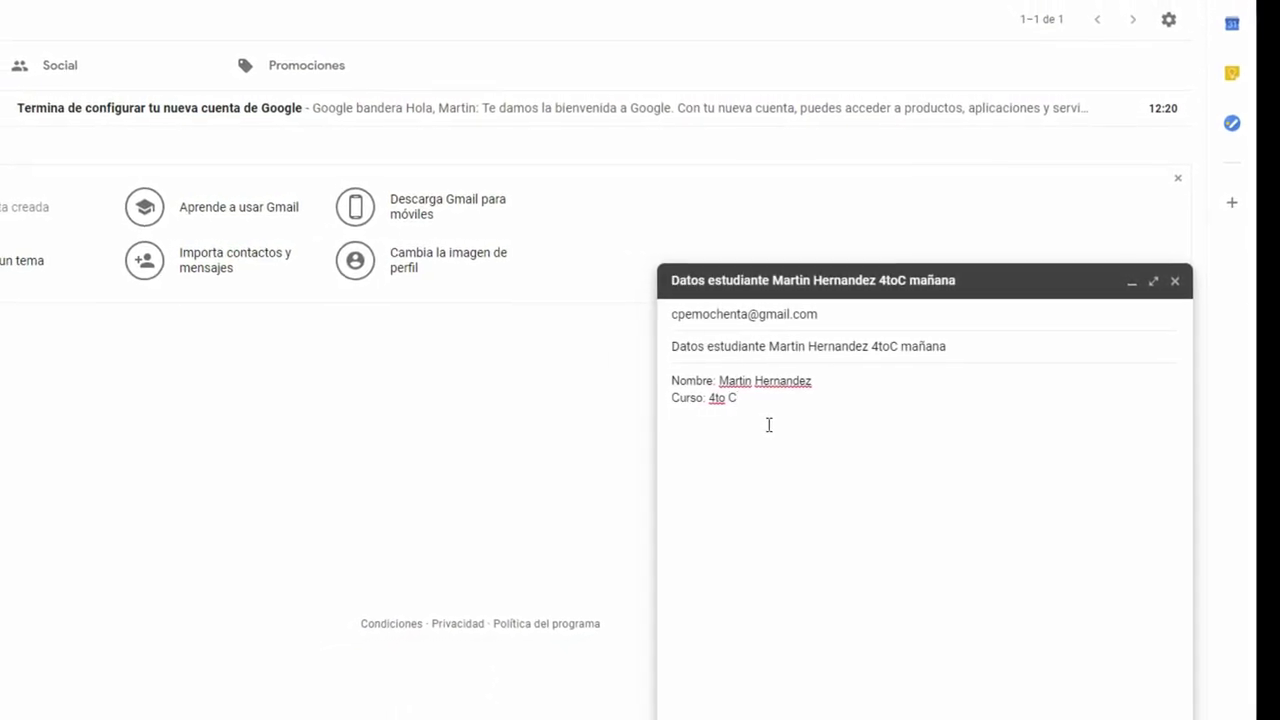
{"action": "type", "text": " turno mañana"}
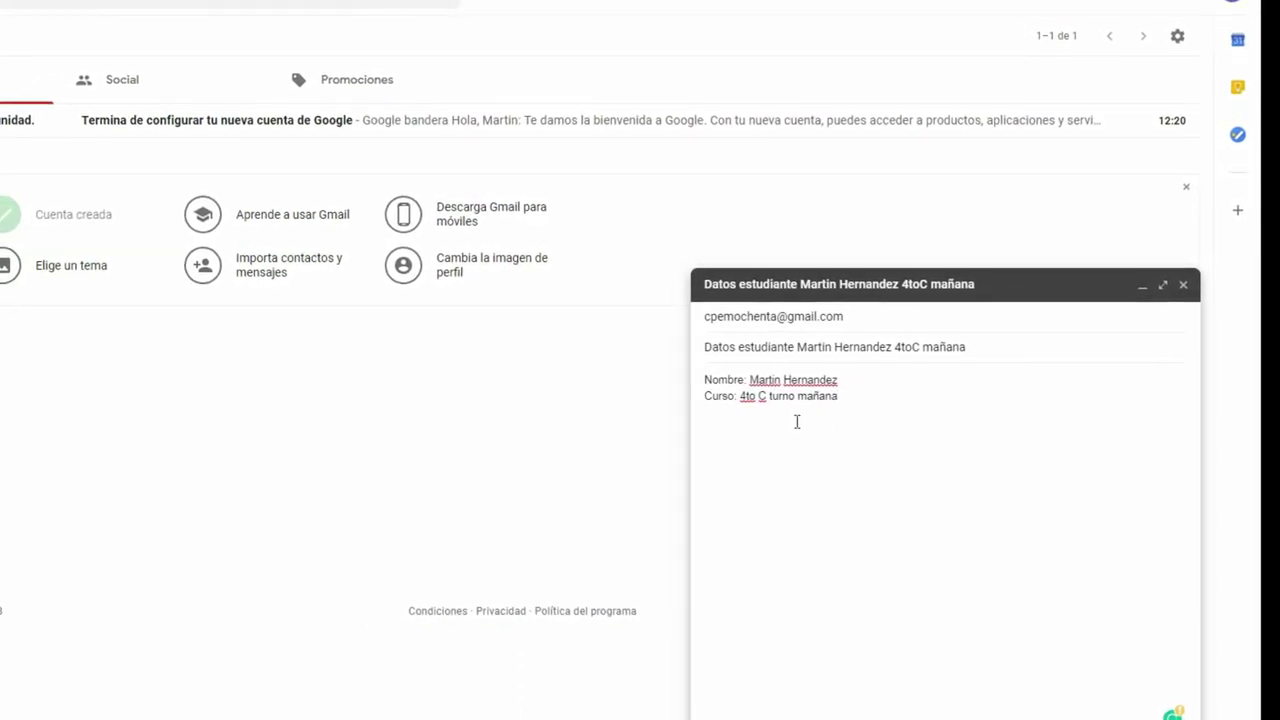
{"action": "key", "text": "Return"}
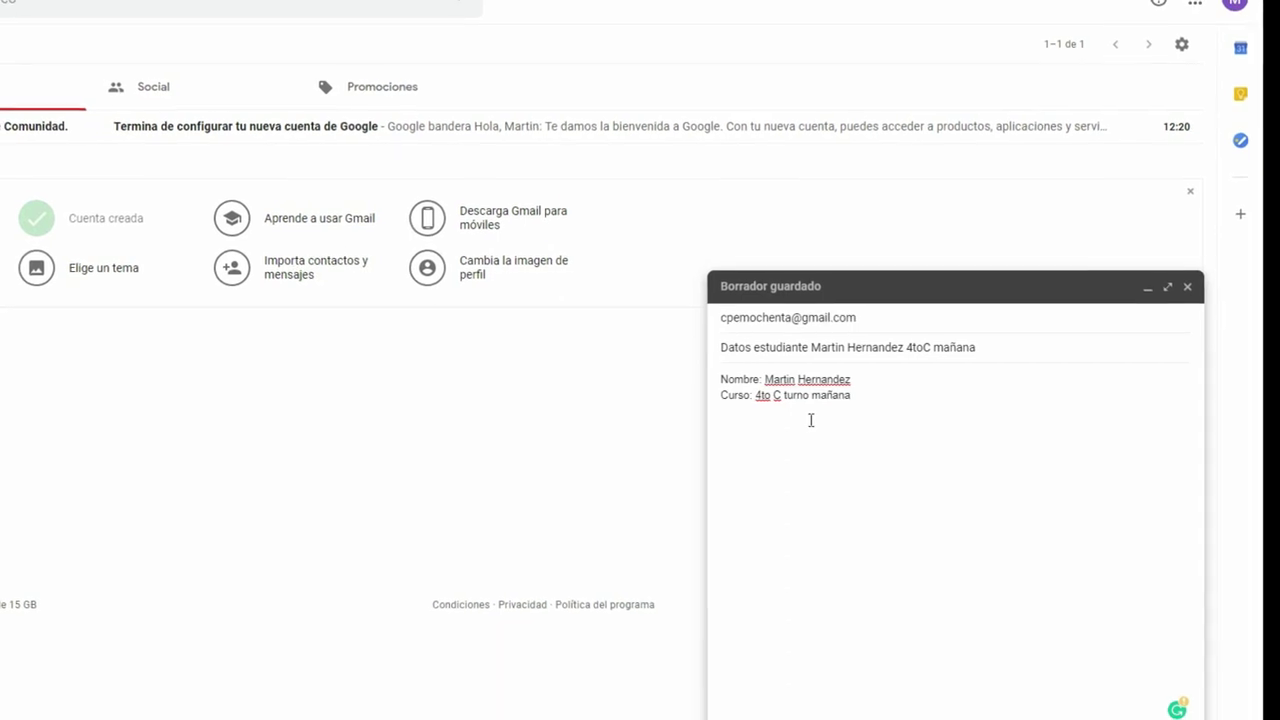
{"action": "type", "text": "Telefono"}
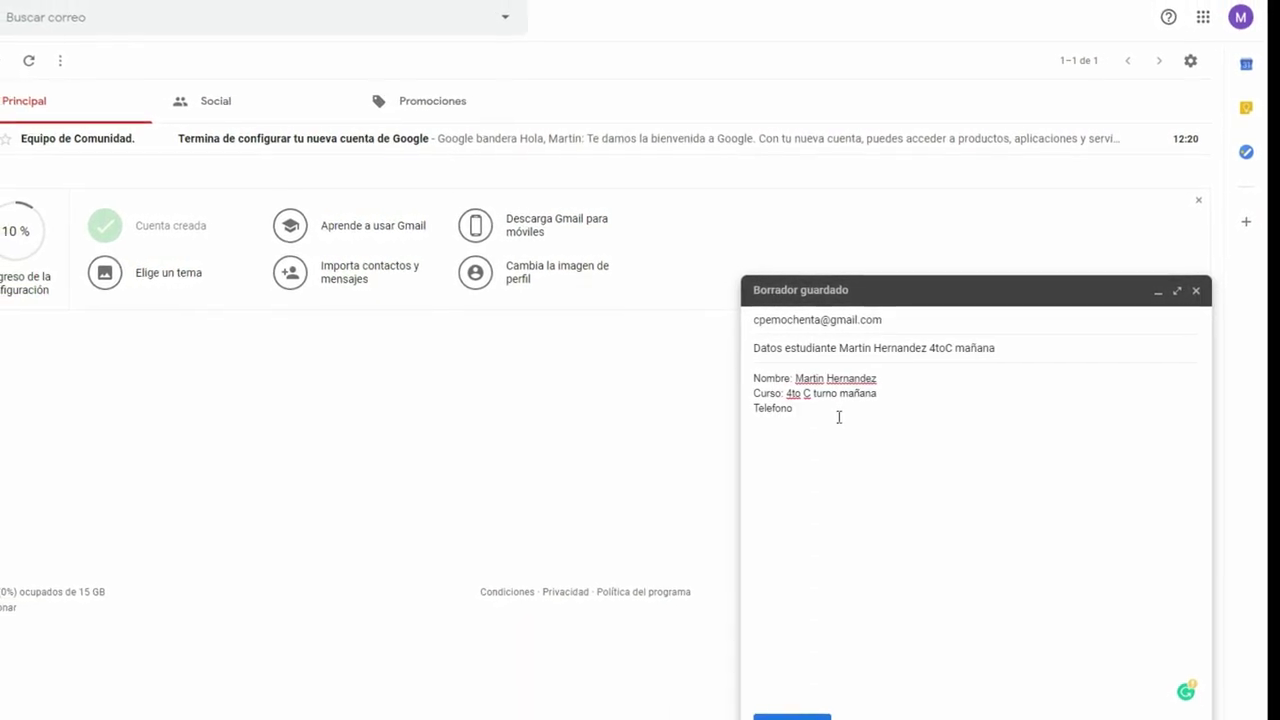
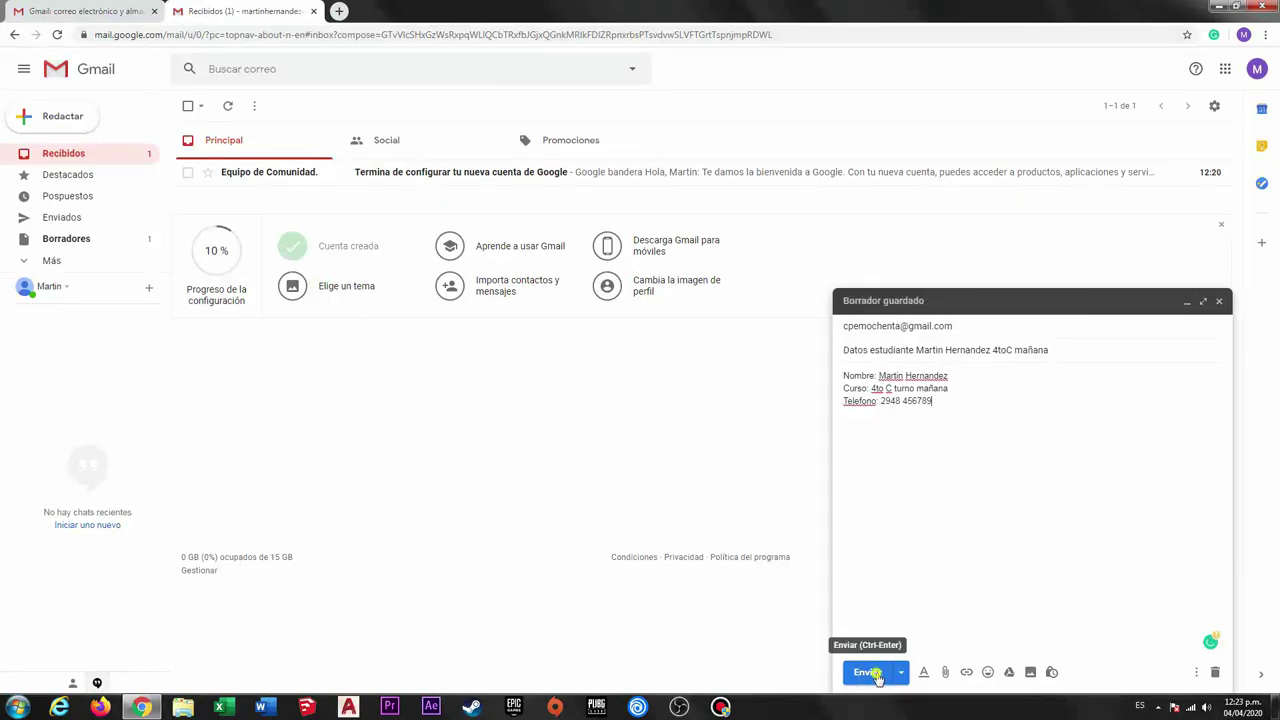
Step: Send the email, open it from Enviados to verify, then go back to Recibidos
{"action": "left_click", "coordinate": [867, 672]}
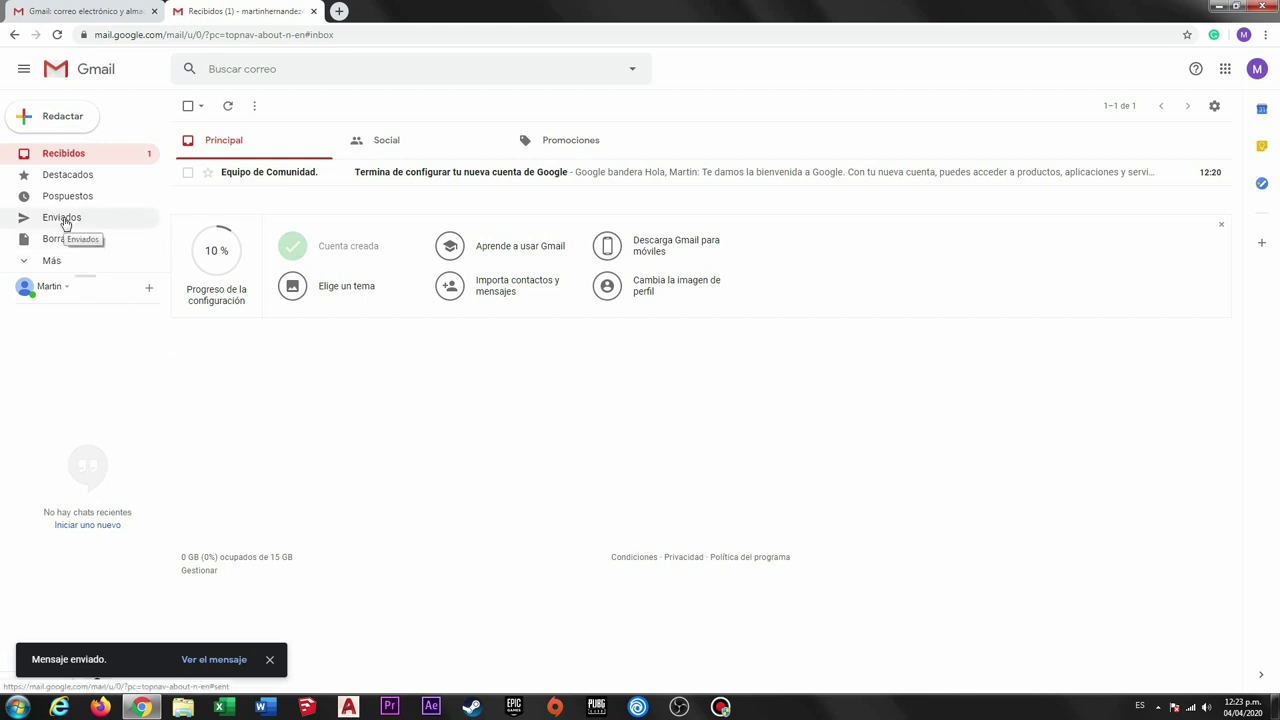
{"action": "left_click", "coordinate": [63, 220]}
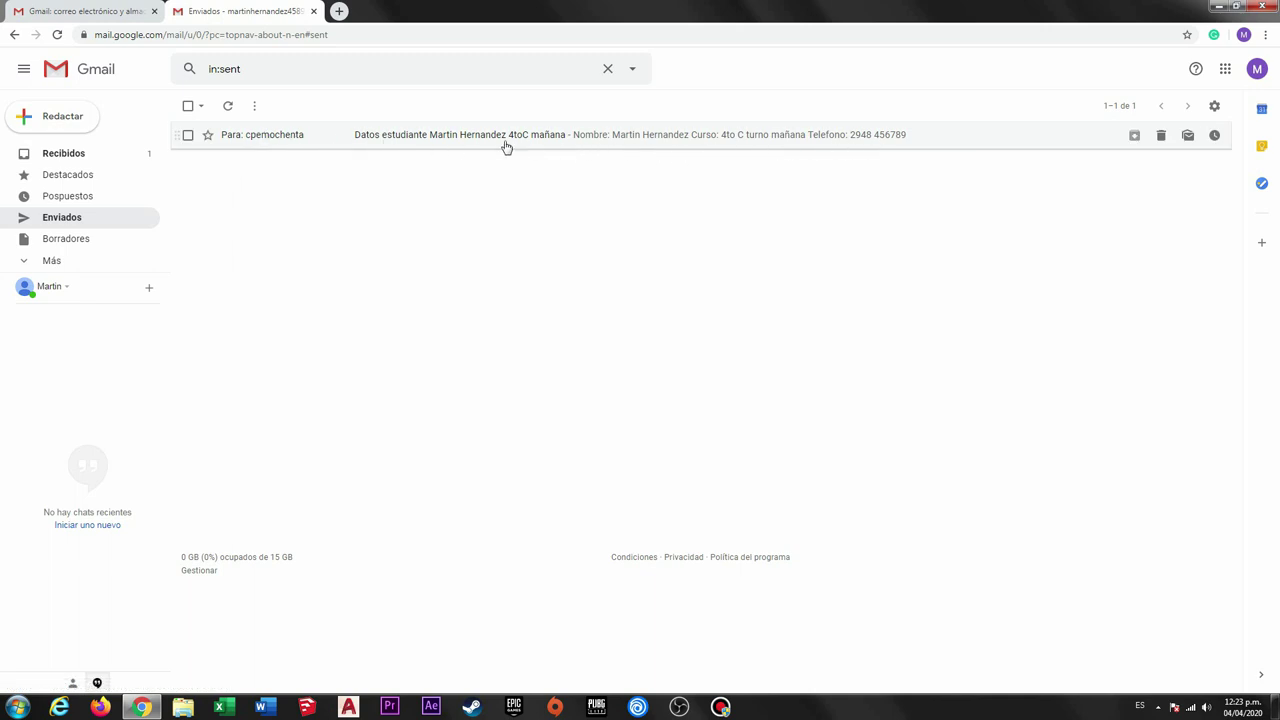
{"action": "left_click", "coordinate": [444, 140]}
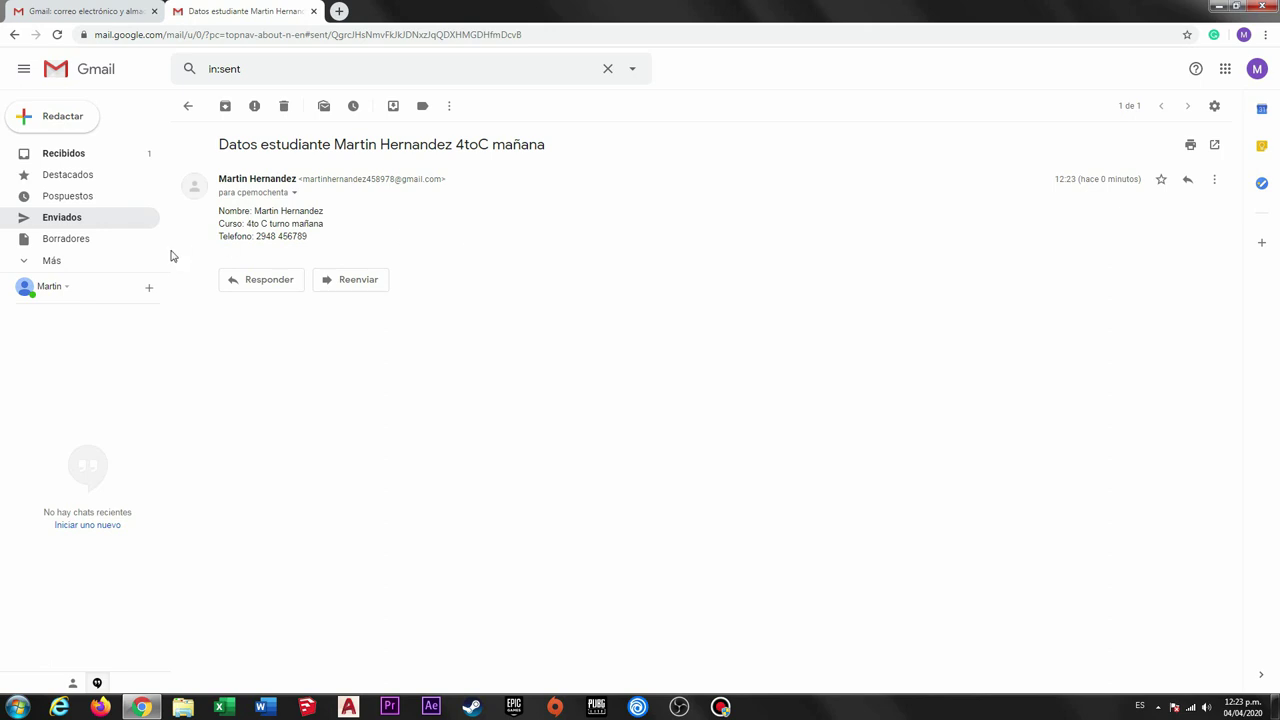
{"action": "left_click", "coordinate": [62, 154]}
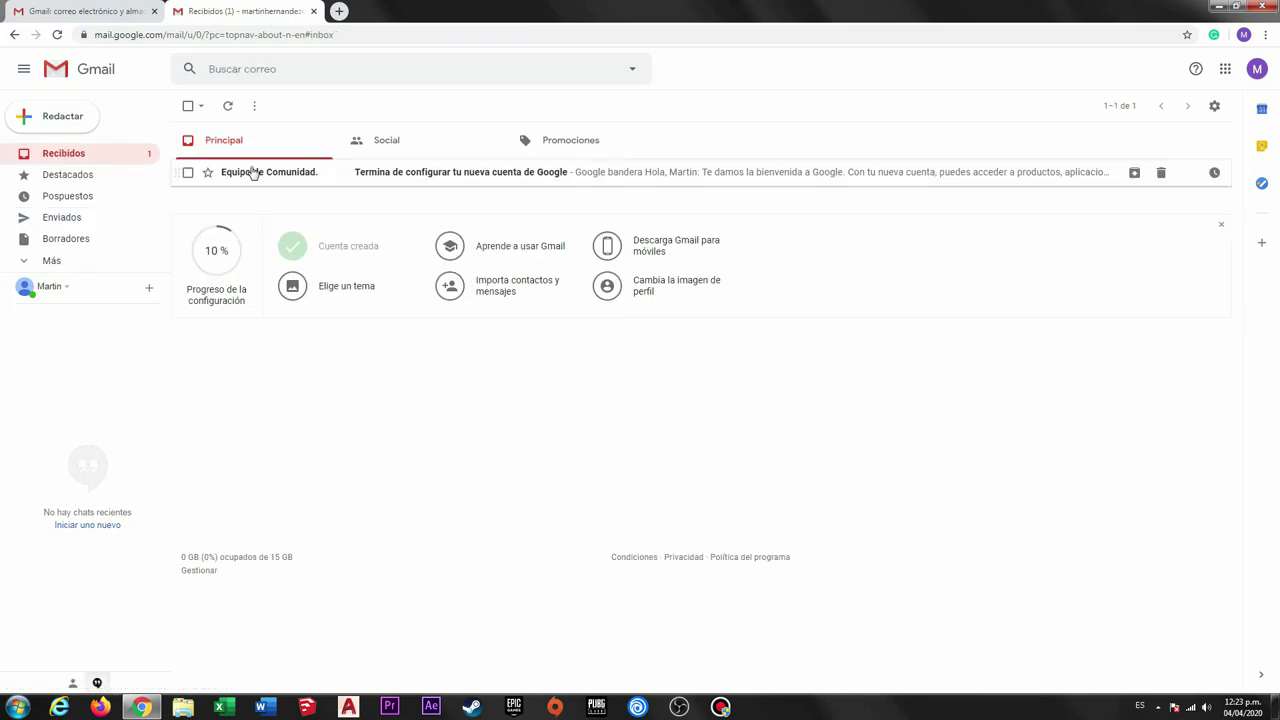